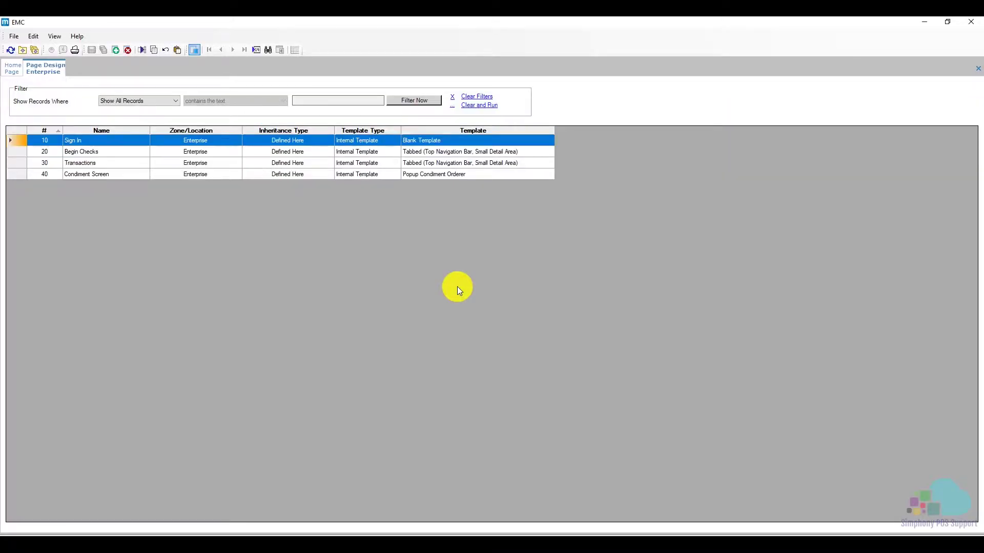
Open the Begin Checks page for editing and set its design view to the 16:9 aspect ratio
{"action": "left_click", "coordinate": [20, 156]}
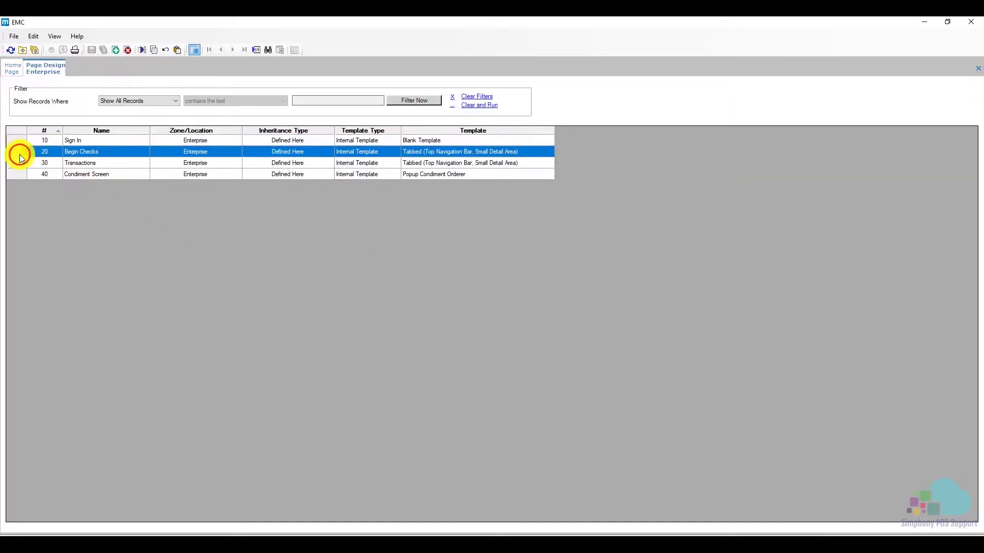
{"action": "double_click", "coordinate": [20, 155]}
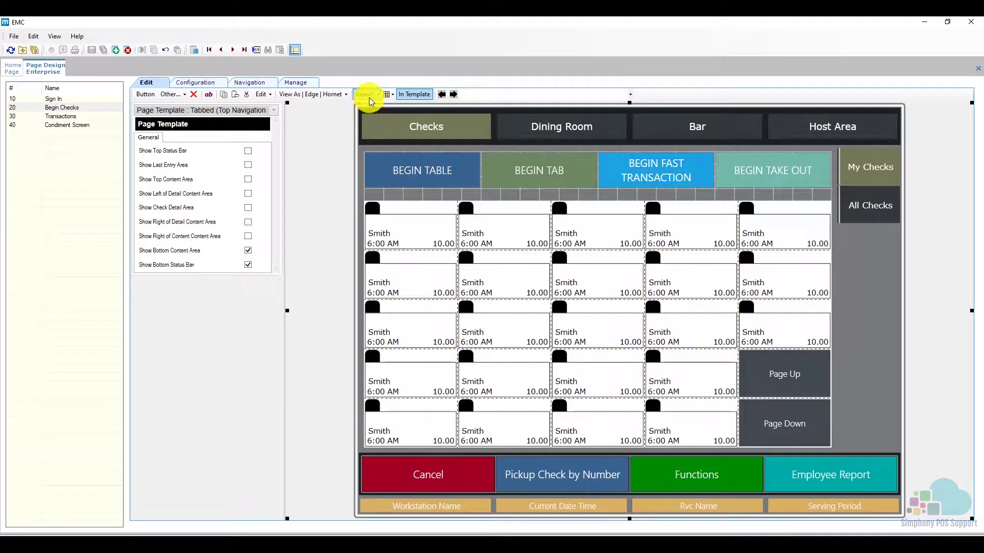
{"action": "left_click", "coordinate": [372, 99]}
{"action": "left_click", "coordinate": [379, 130]}
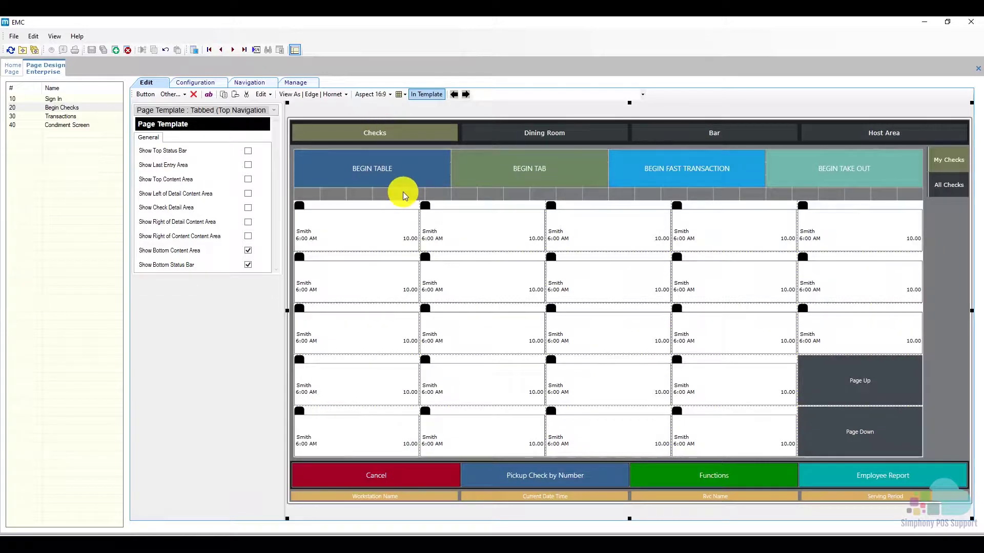
{"action": "left_click", "coordinate": [436, 197]}
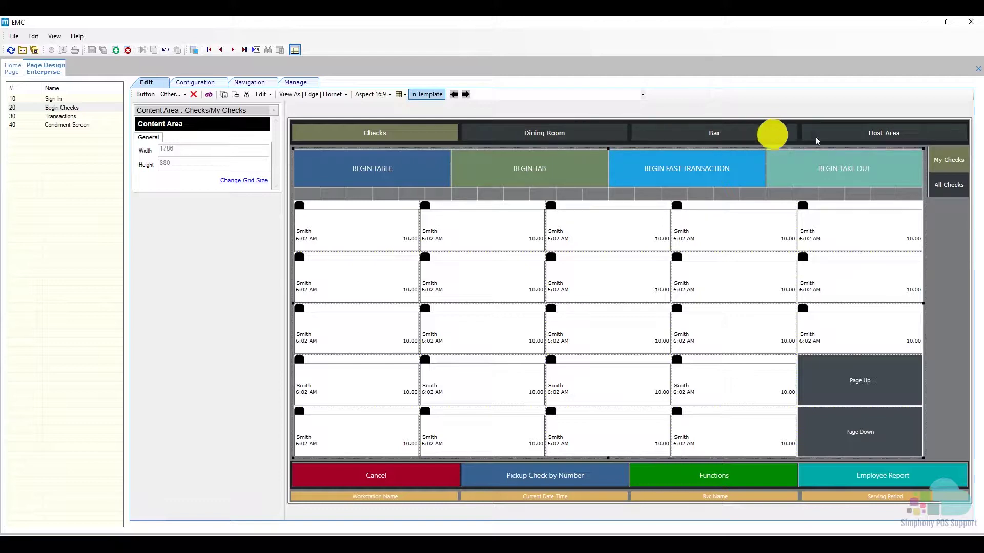
Review the visibility and default settings of the Host Area item in the navigation bar
{"action": "left_click", "coordinate": [892, 134]}
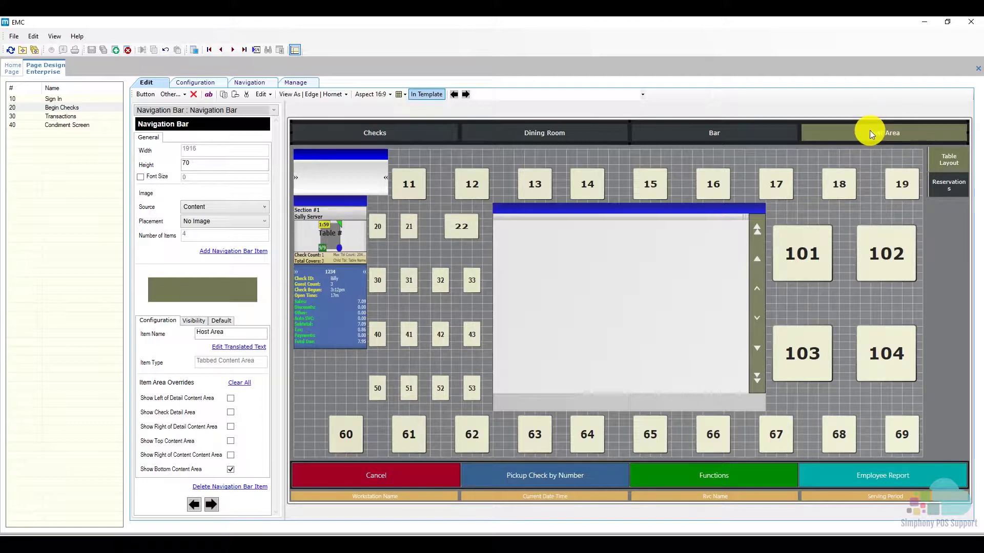
{"action": "left_click", "coordinate": [192, 322]}
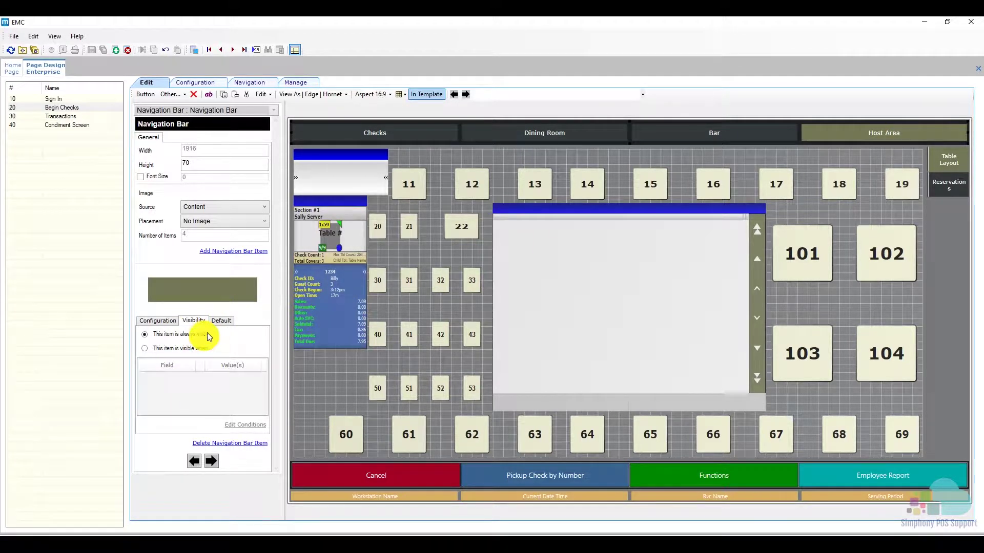
{"action": "left_click", "coordinate": [220, 321]}
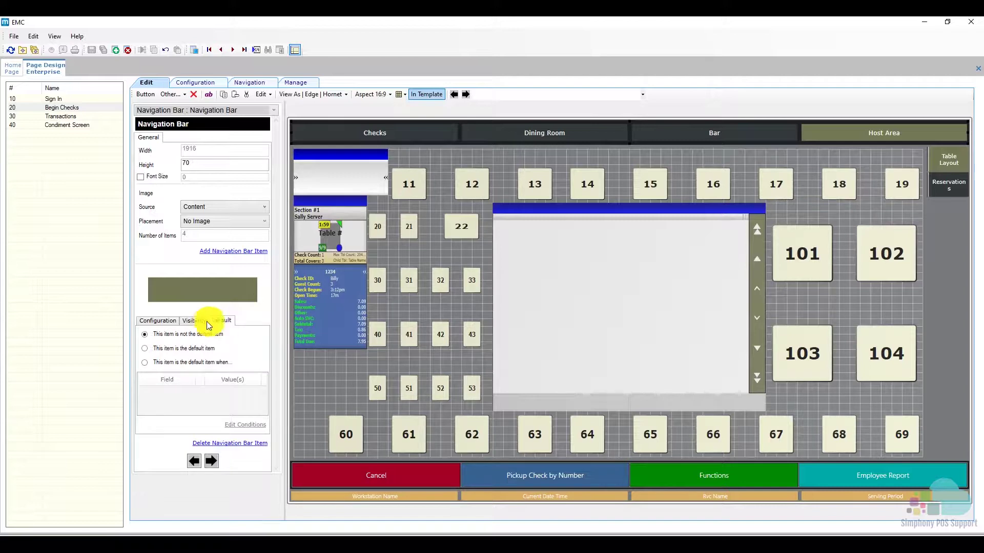
{"action": "left_click", "coordinate": [199, 322]}
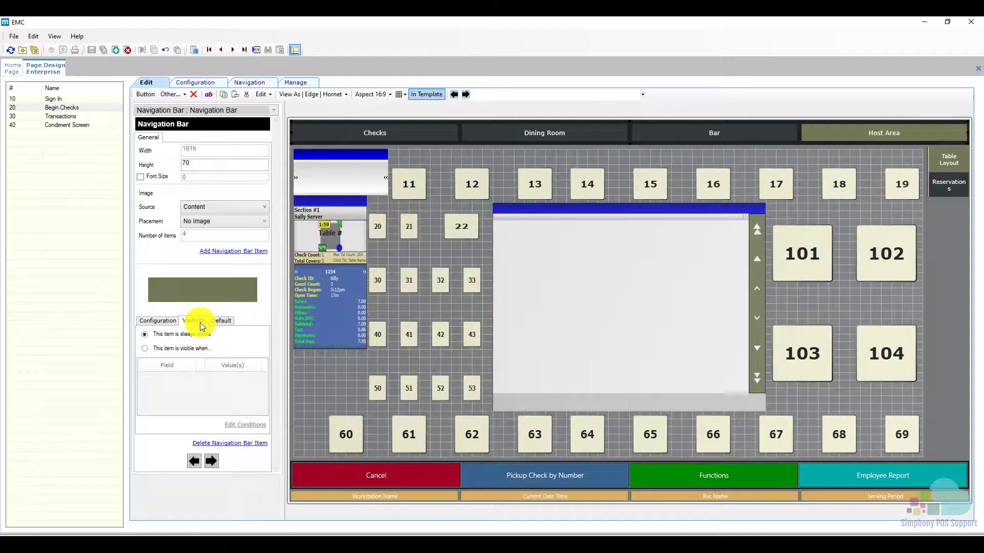
Look up the host workstation's record number in the Workstations list of property 1 - Bello, and close the list
{"action": "left_click", "coordinate": [10, 65]}
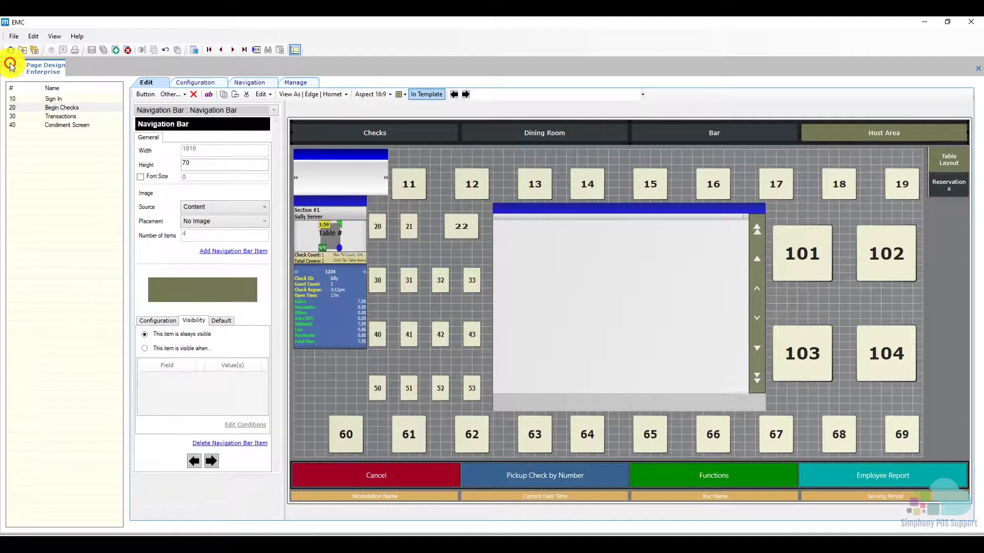
{"action": "left_click", "coordinate": [61, 128]}
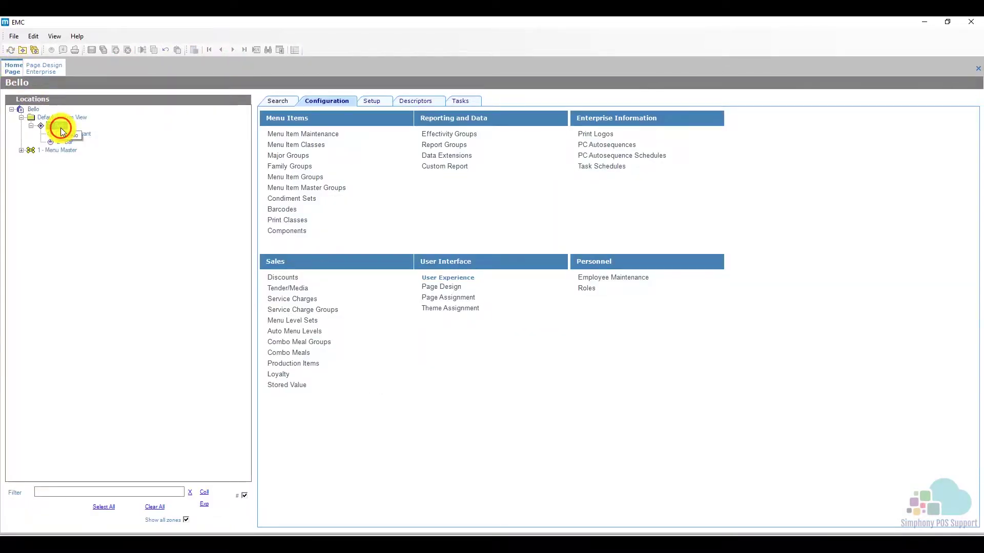
{"action": "left_click", "coordinate": [376, 102]}
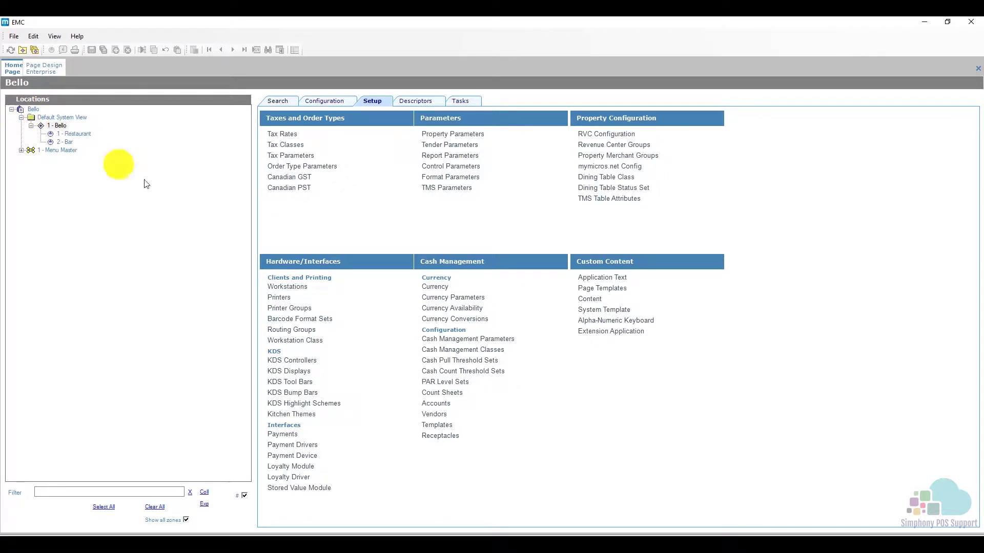
{"action": "left_click", "coordinate": [289, 291]}
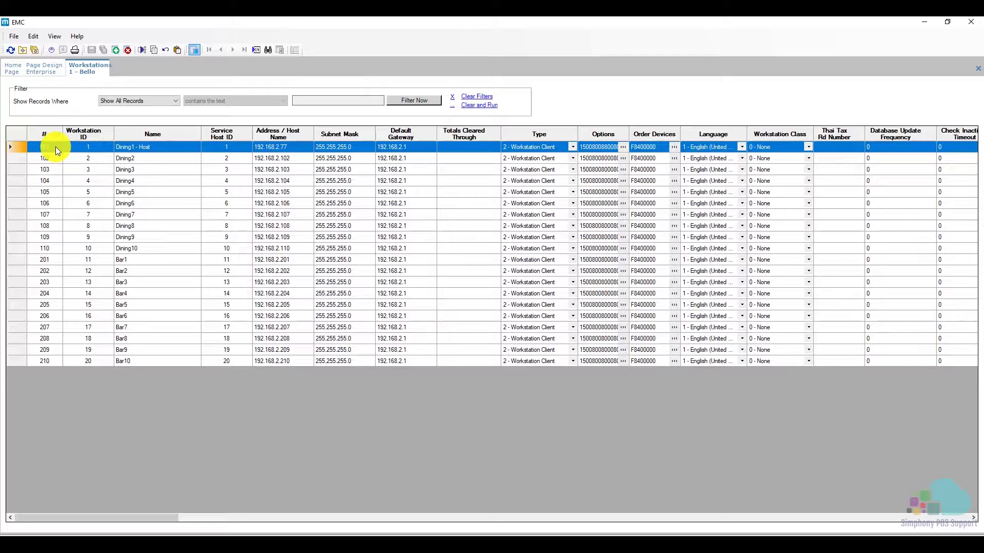
{"action": "left_click", "coordinate": [57, 134]}
{"action": "right_click", "coordinate": [85, 62]}
{"action": "left_click", "coordinate": [96, 69]}
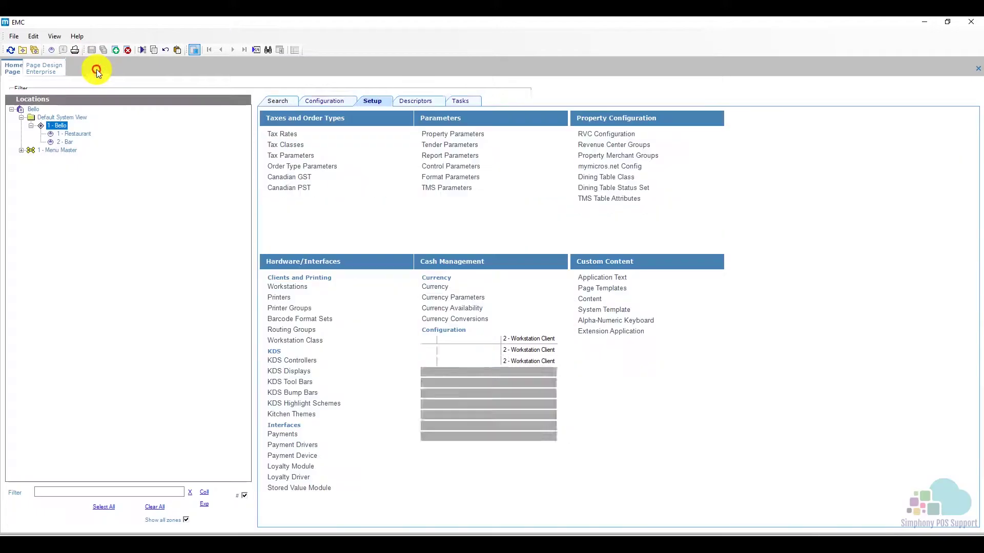
Make the Host Area navigation item on the Begin Checks page visible only when Workstation = 101
{"action": "left_click", "coordinate": [47, 70]}
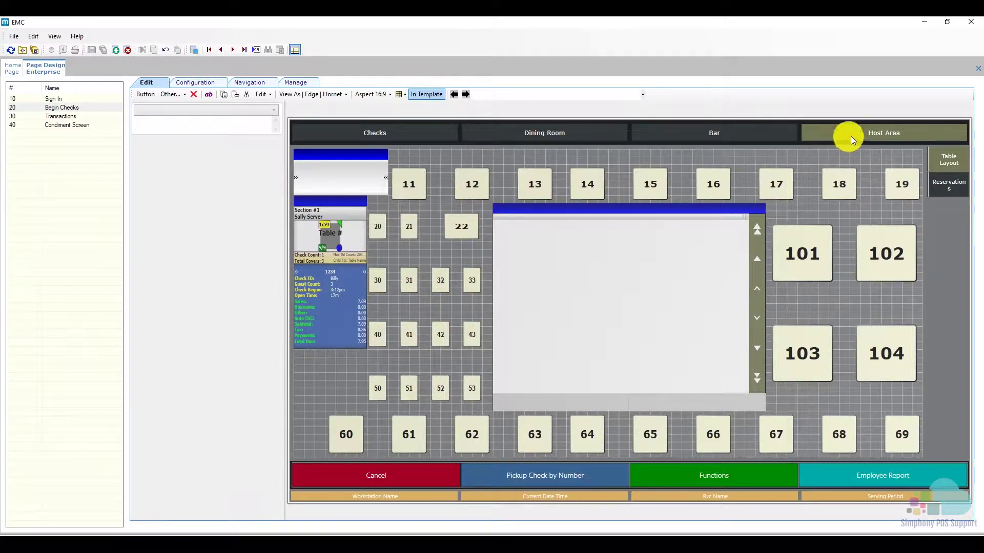
{"action": "left_click", "coordinate": [868, 135]}
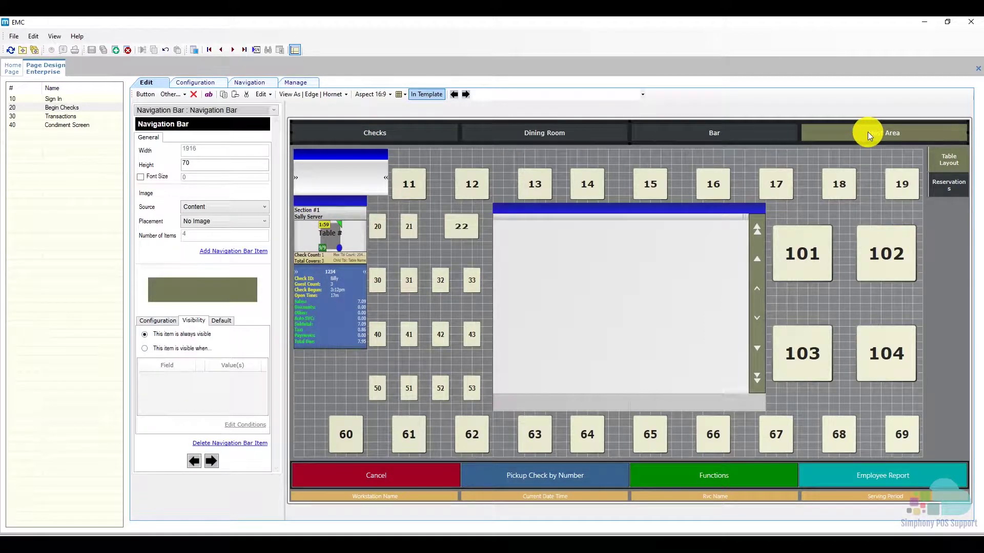
{"action": "left_click", "coordinate": [196, 322]}
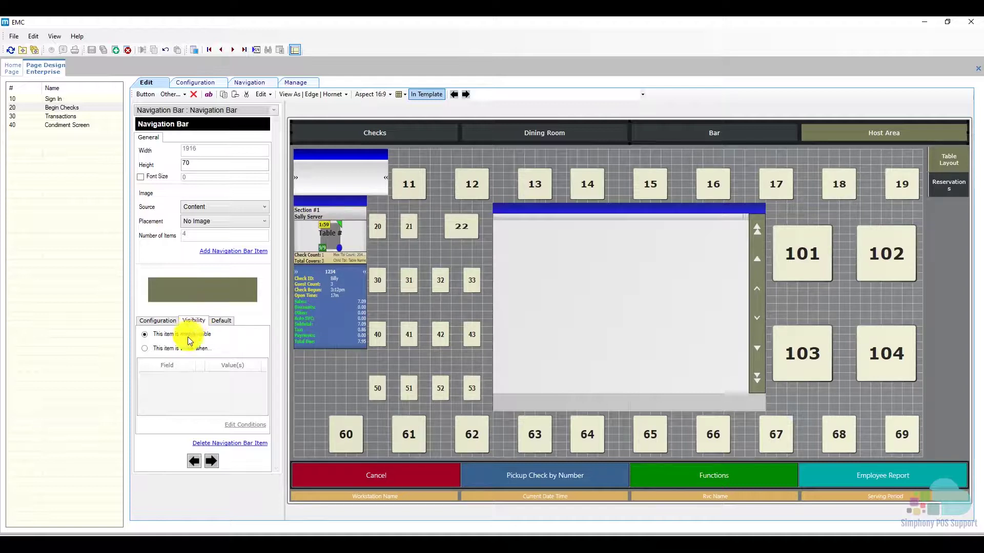
{"action": "left_click", "coordinate": [145, 351]}
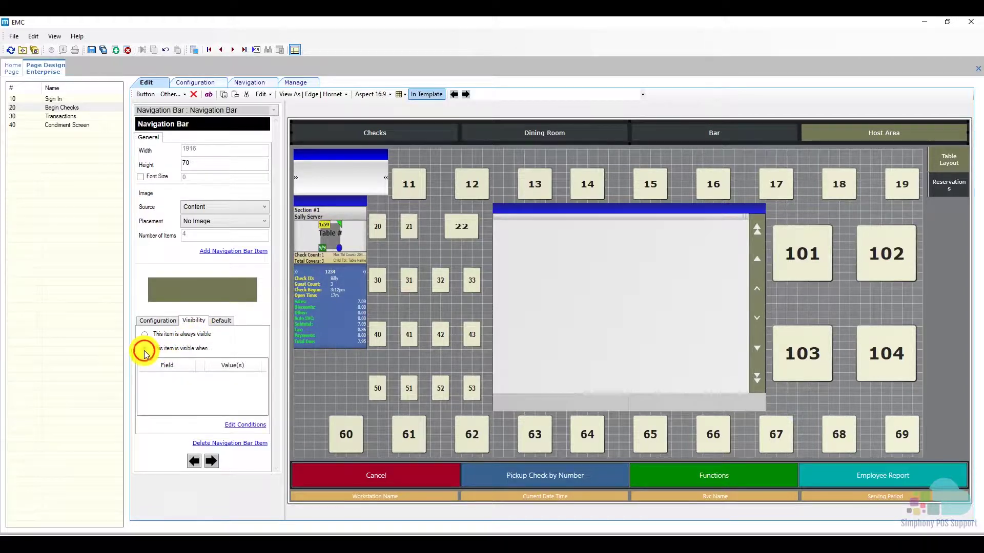
{"action": "left_click", "coordinate": [244, 425]}
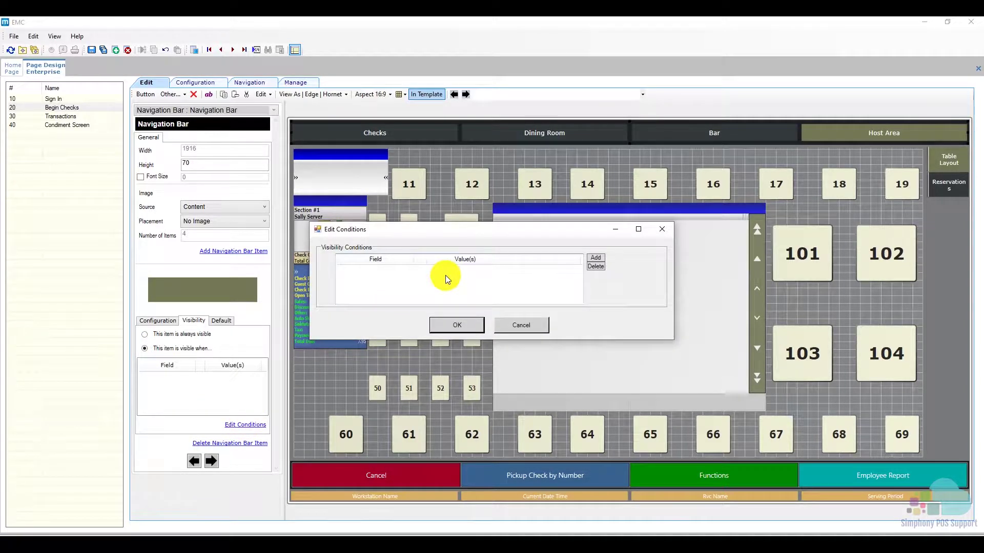
{"action": "left_click", "coordinate": [595, 258]}
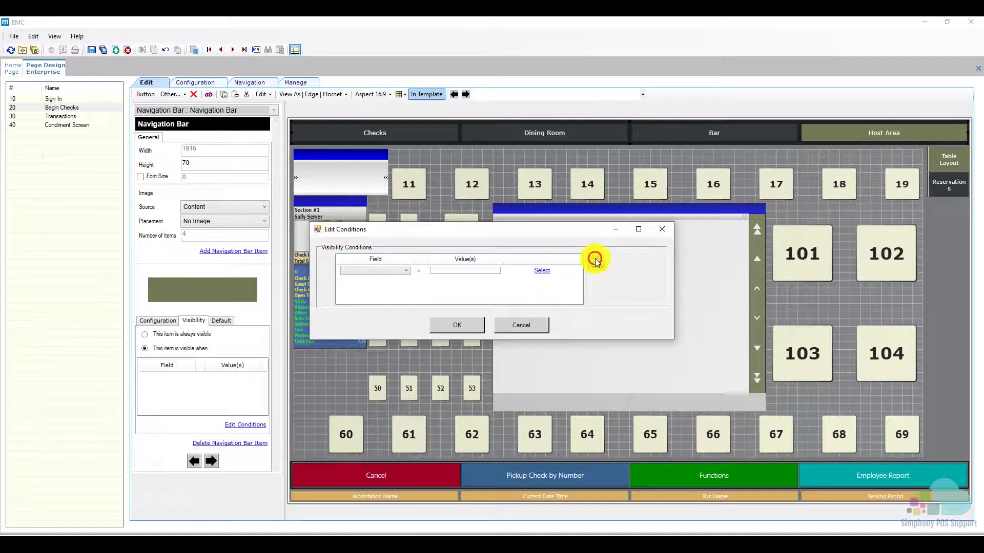
{"action": "left_click", "coordinate": [409, 274]}
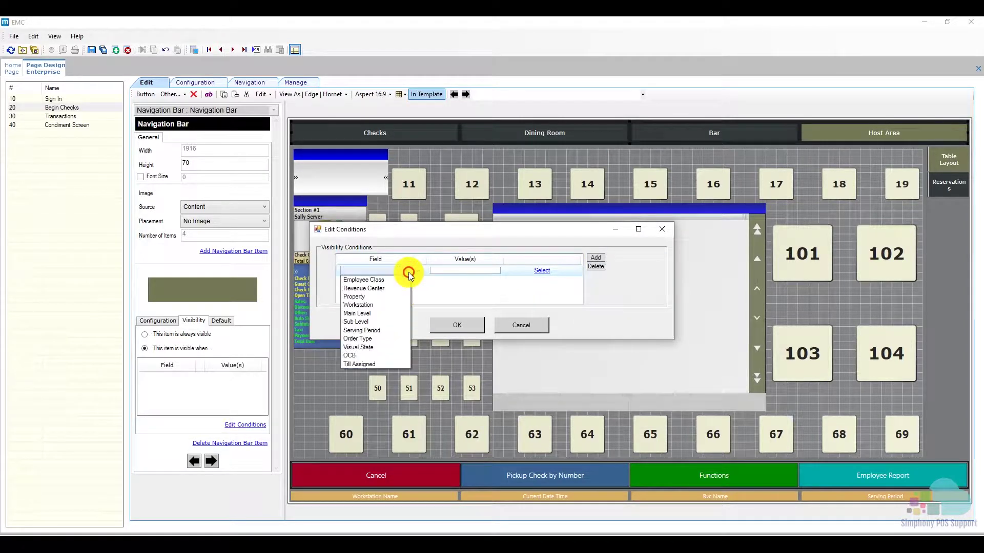
{"action": "left_click", "coordinate": [395, 305]}
{"action": "left_click", "coordinate": [457, 271]}
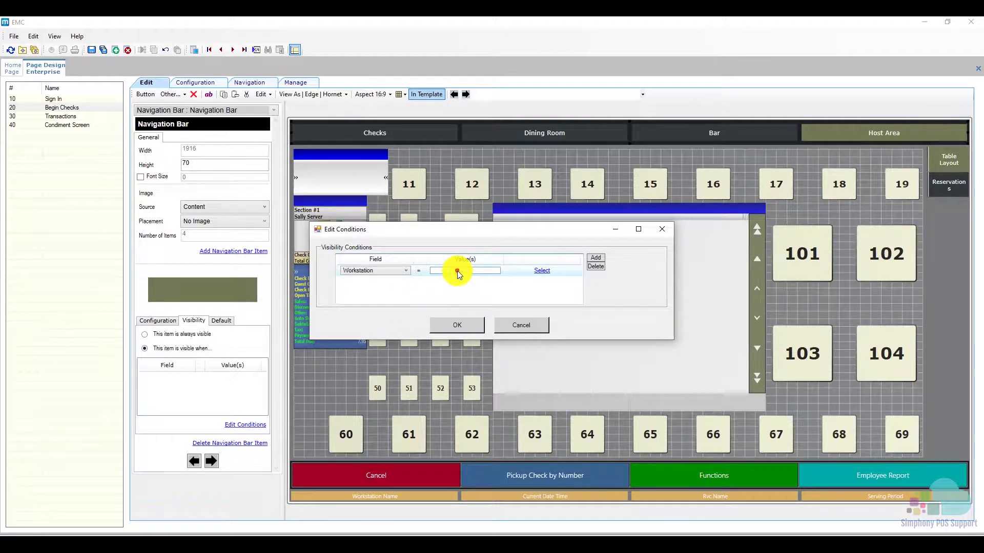
{"action": "type", "text": "101"}
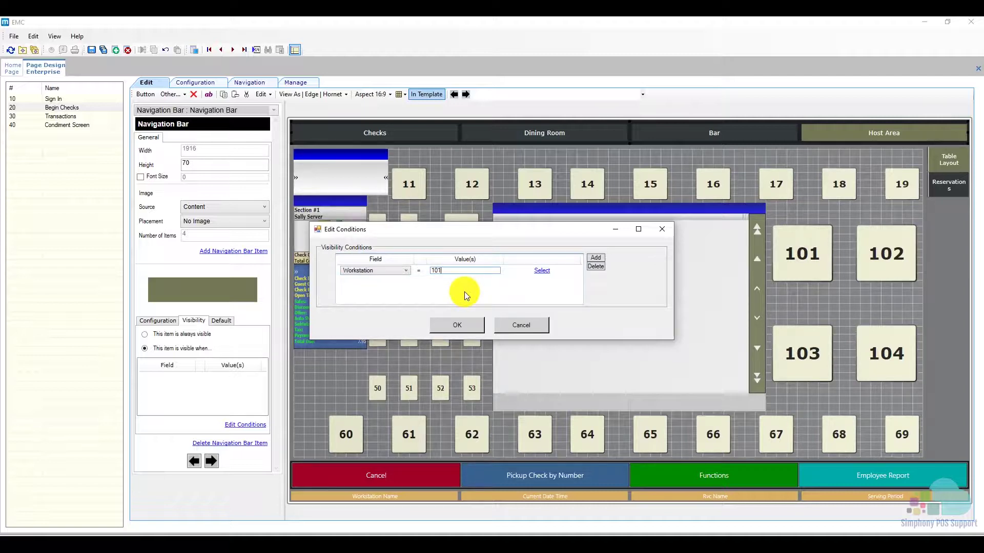
{"action": "left_click", "coordinate": [464, 321]}
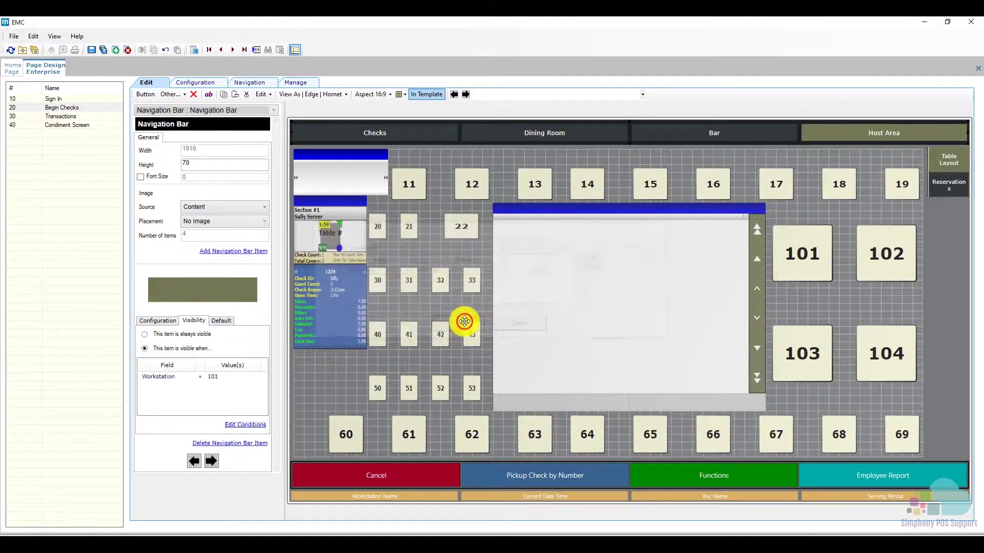
Make Host Area the default navigation item when Workstation = 101, and save the page
{"action": "left_click", "coordinate": [221, 320]}
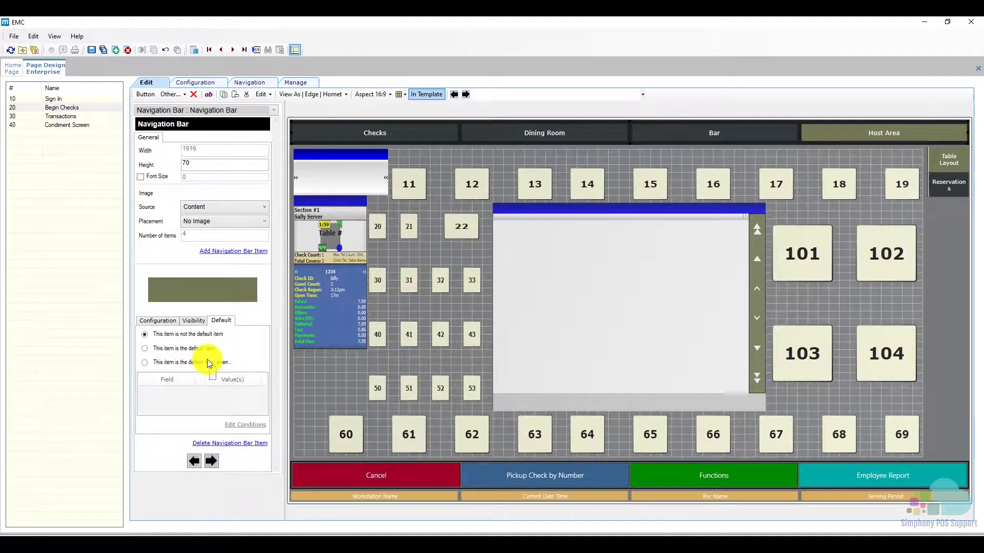
{"action": "left_click", "coordinate": [144, 363]}
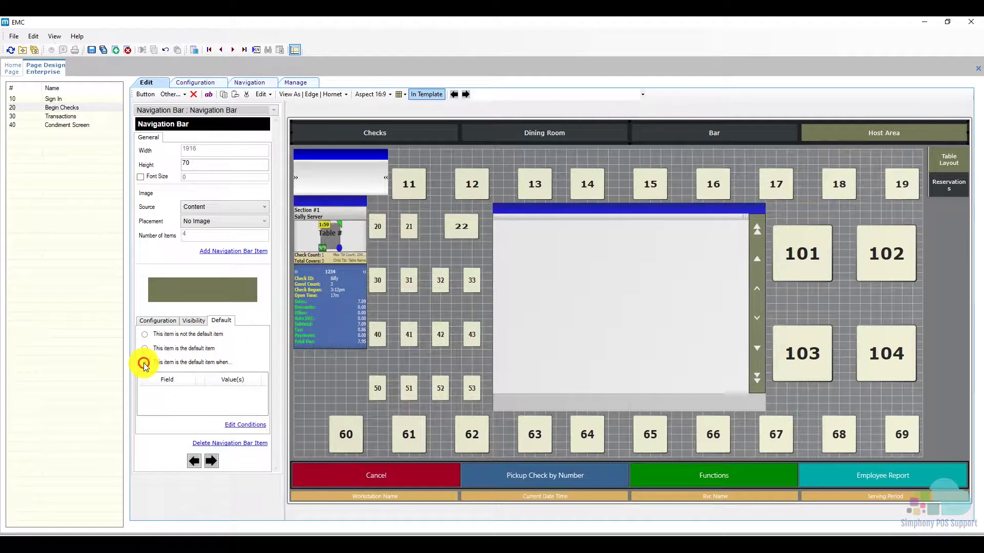
{"action": "left_click", "coordinate": [250, 425]}
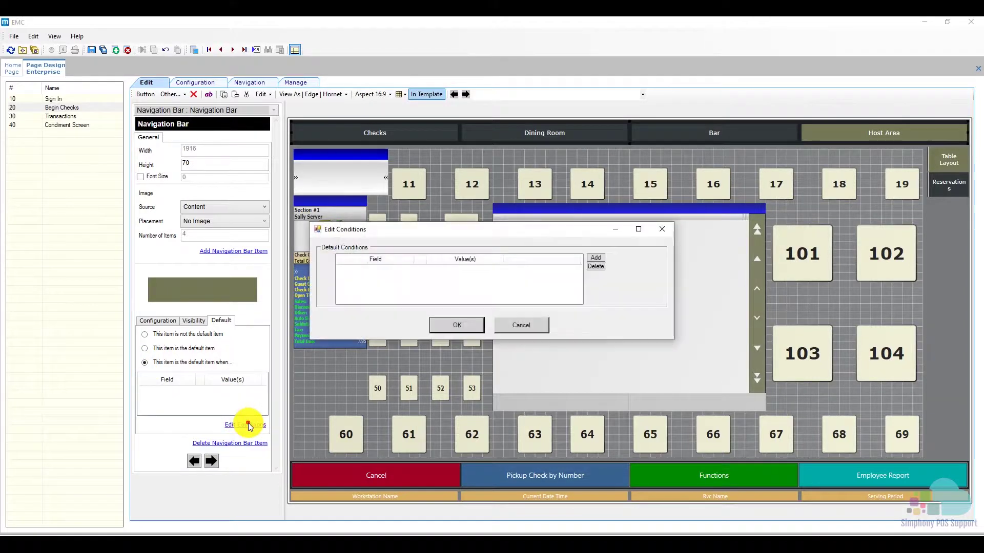
{"action": "left_click", "coordinate": [592, 257]}
{"action": "left_click", "coordinate": [406, 270]}
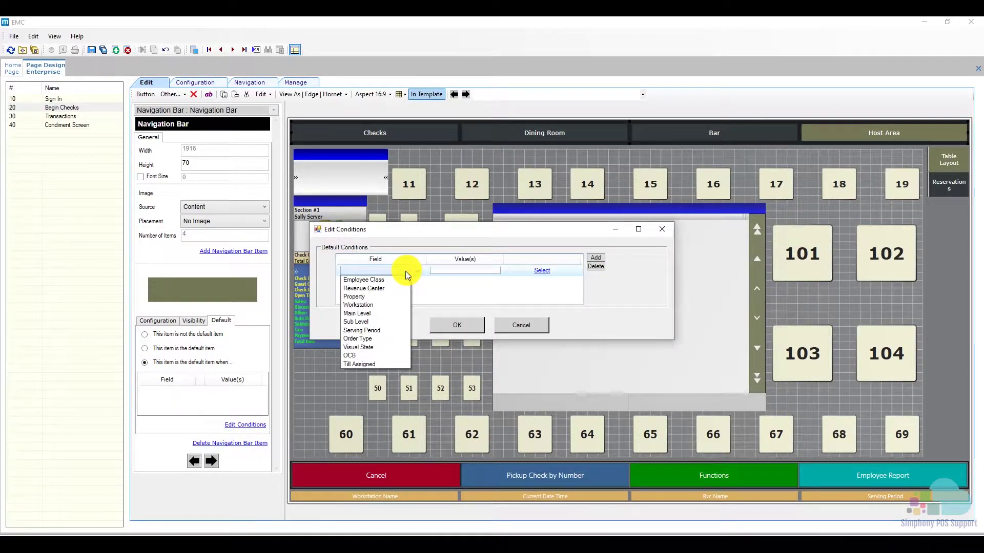
{"action": "left_click", "coordinate": [377, 305]}
{"action": "left_click", "coordinate": [450, 274]}
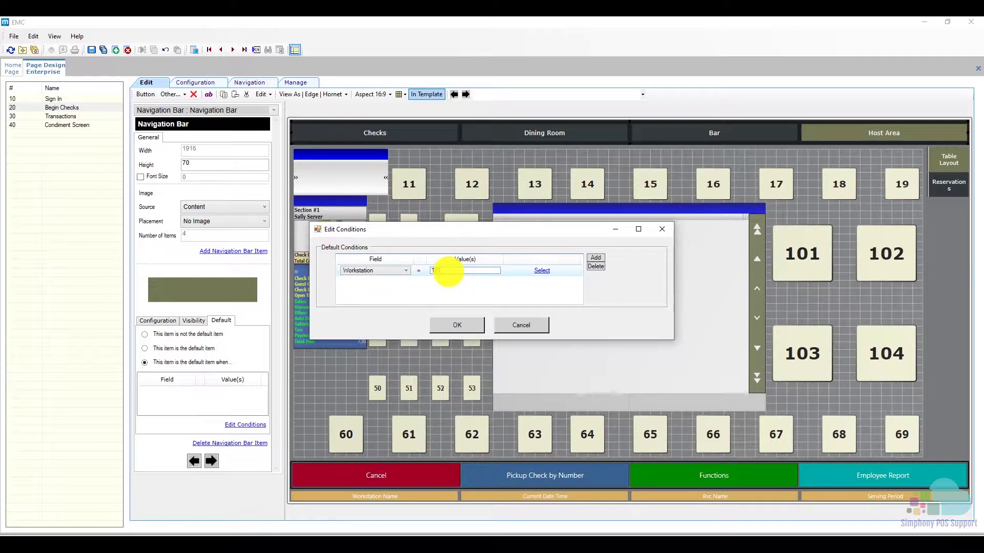
{"action": "type", "text": "101"}
{"action": "left_click", "coordinate": [453, 326]}
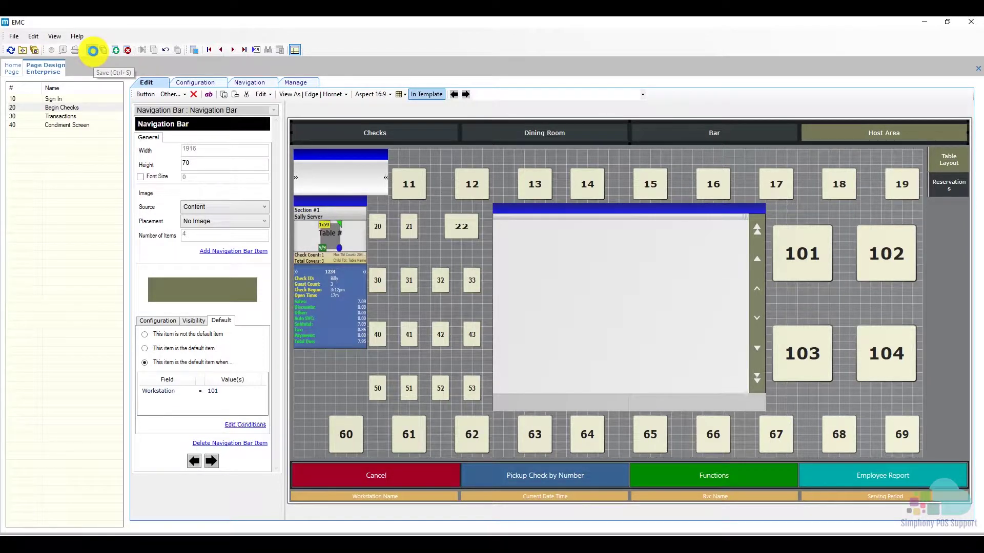
{"action": "left_click", "coordinate": [92, 49]}
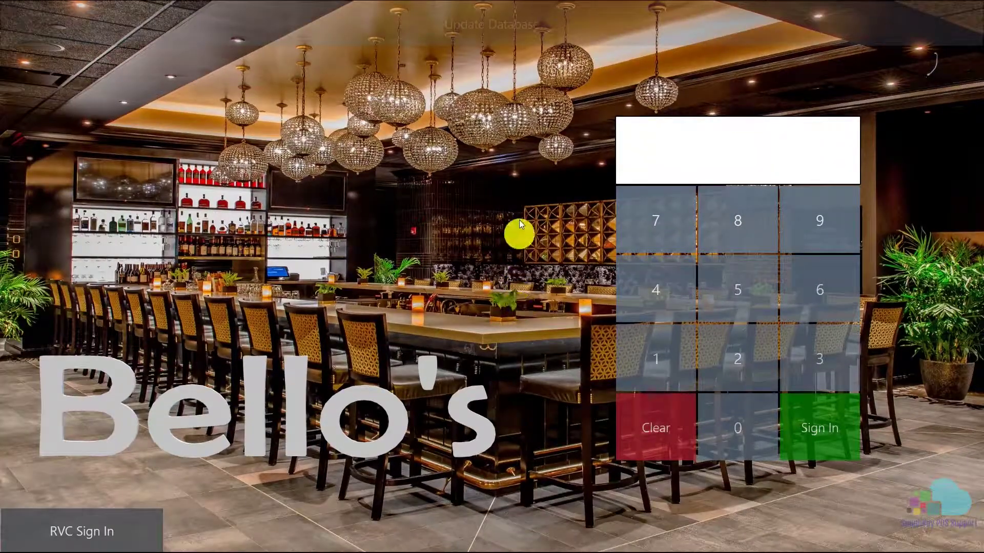
Switch to the Simphony POS workstation, update its database, and sign in with the employee PIN
{"action": "left_click", "coordinate": [533, 29]}
{"action": "left_click", "coordinate": [657, 362]}
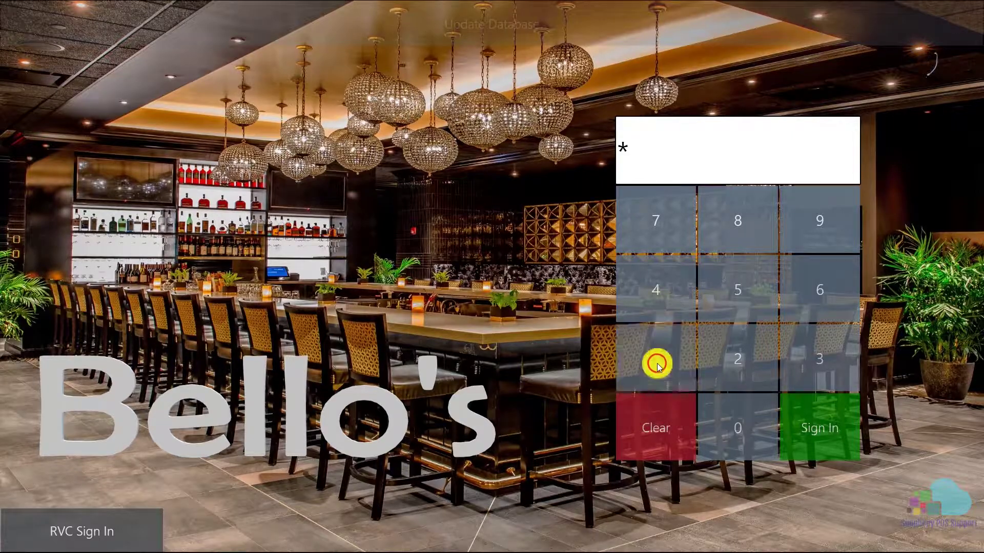
{"action": "left_click", "coordinate": [819, 431]}
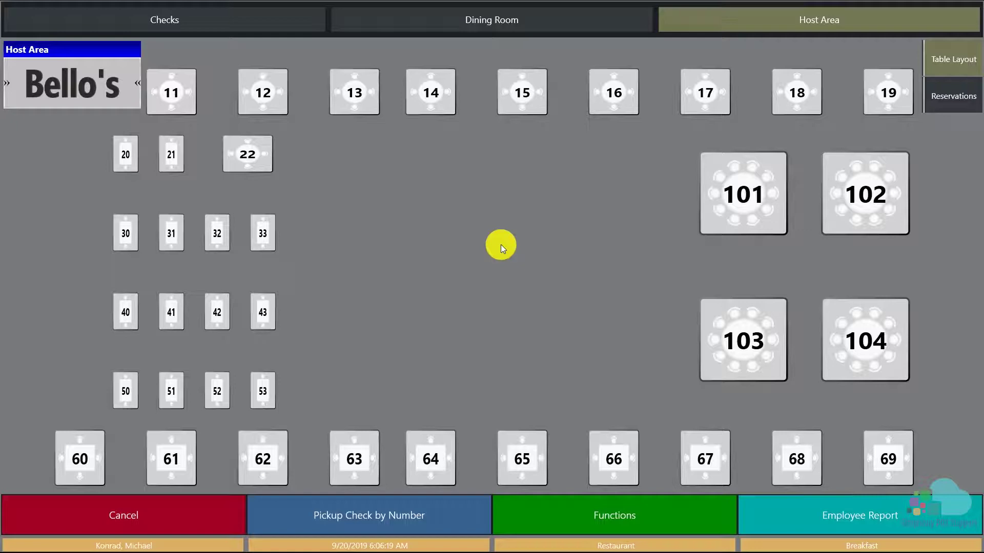
Check the navigation items on the workstation by viewing Dining Room and returning to Host Area
{"action": "left_click", "coordinate": [511, 22]}
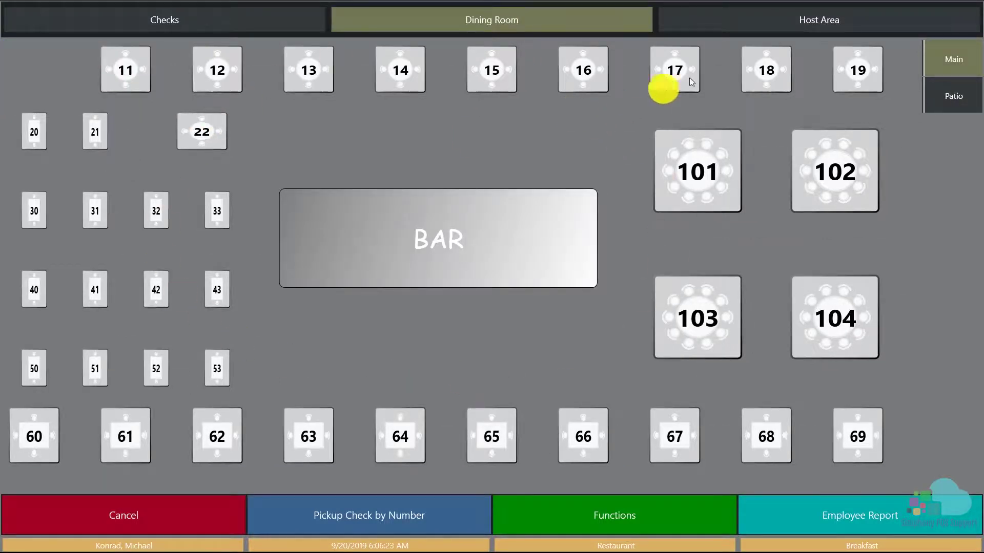
{"action": "left_click", "coordinate": [758, 22]}
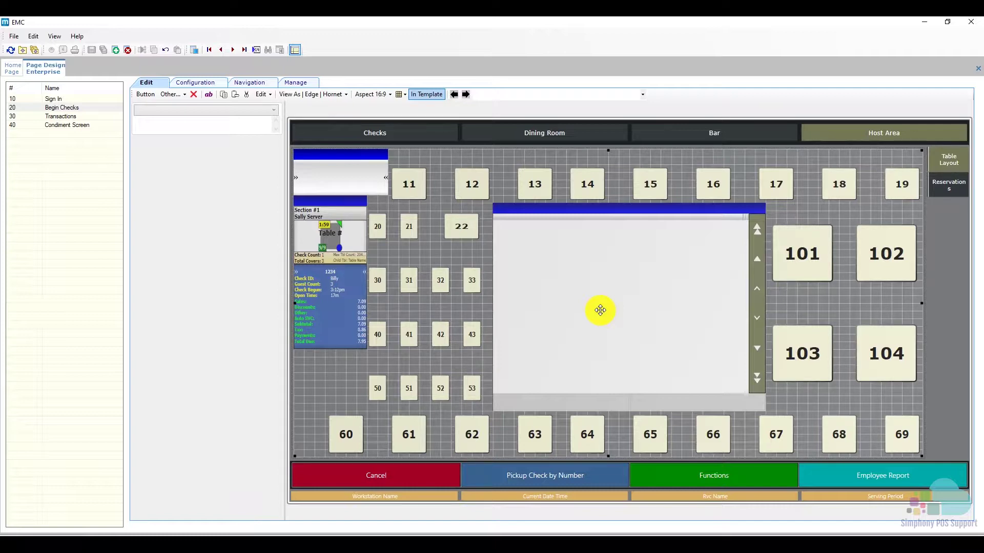
Review the Dining Room and Bar table layouts on the Begin Checks page
{"action": "left_click", "coordinate": [548, 133]}
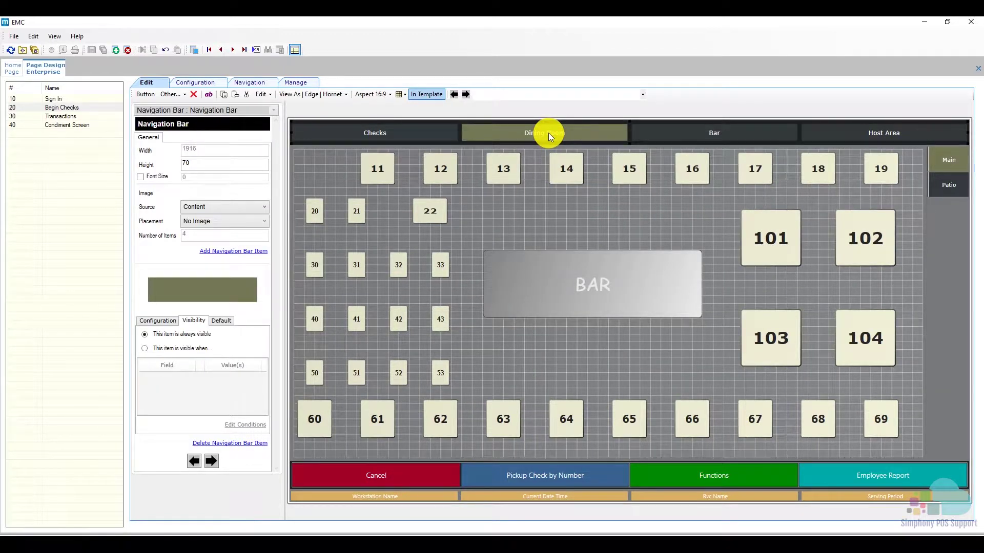
{"action": "left_click", "coordinate": [681, 135]}
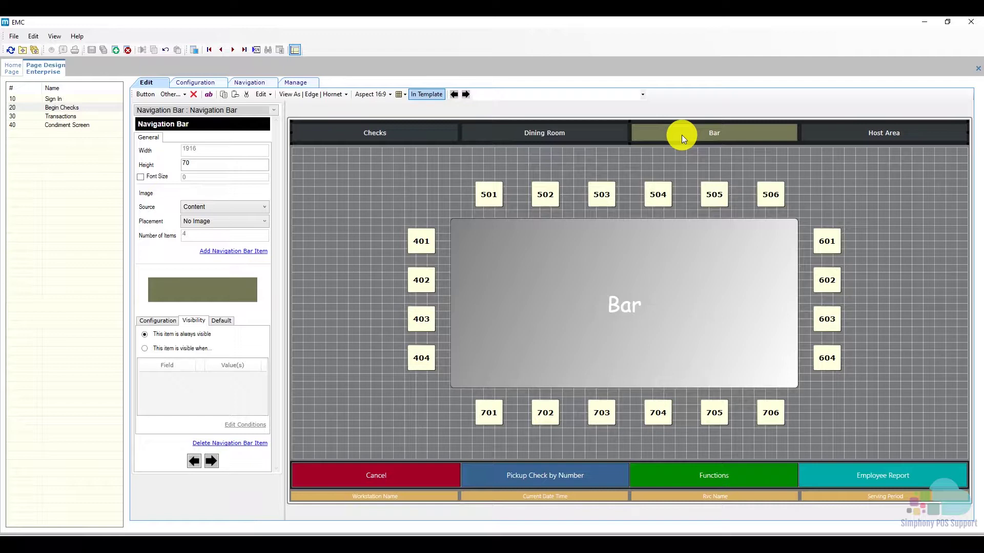
{"action": "left_click", "coordinate": [593, 135]}
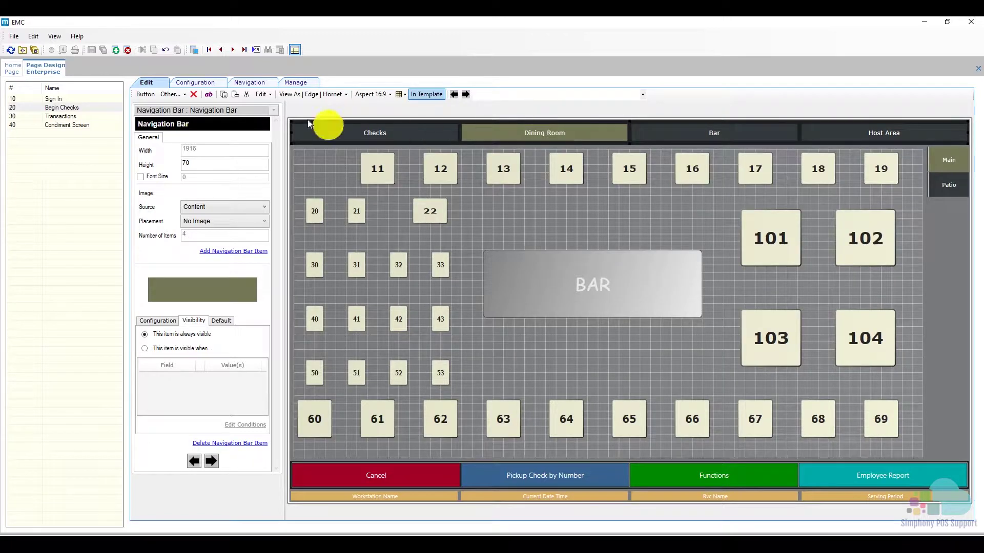
Look up the revenue center numbers in the RVC Configuration of property 1 - Bello, and return to the Begin Checks page design
{"action": "left_click", "coordinate": [14, 76]}
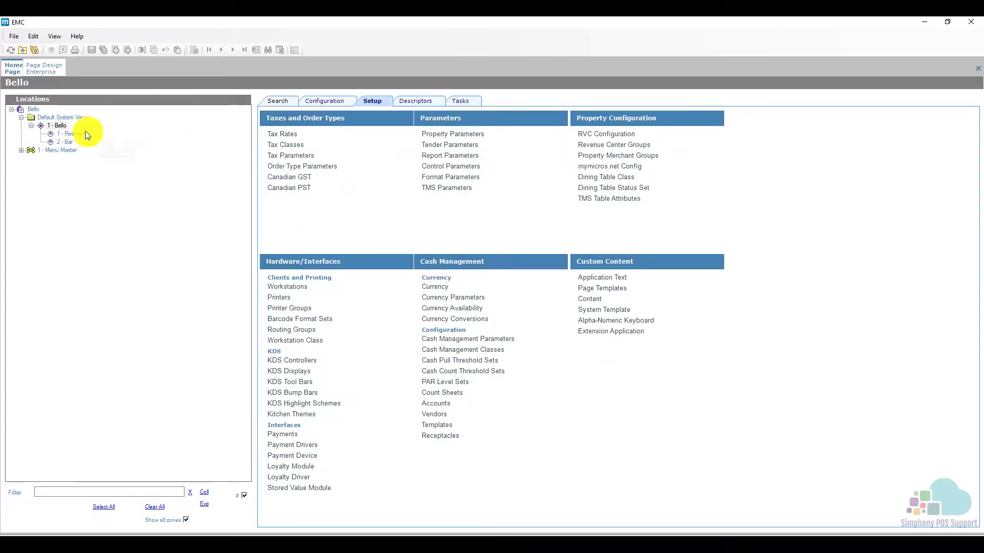
{"action": "left_click", "coordinate": [56, 128]}
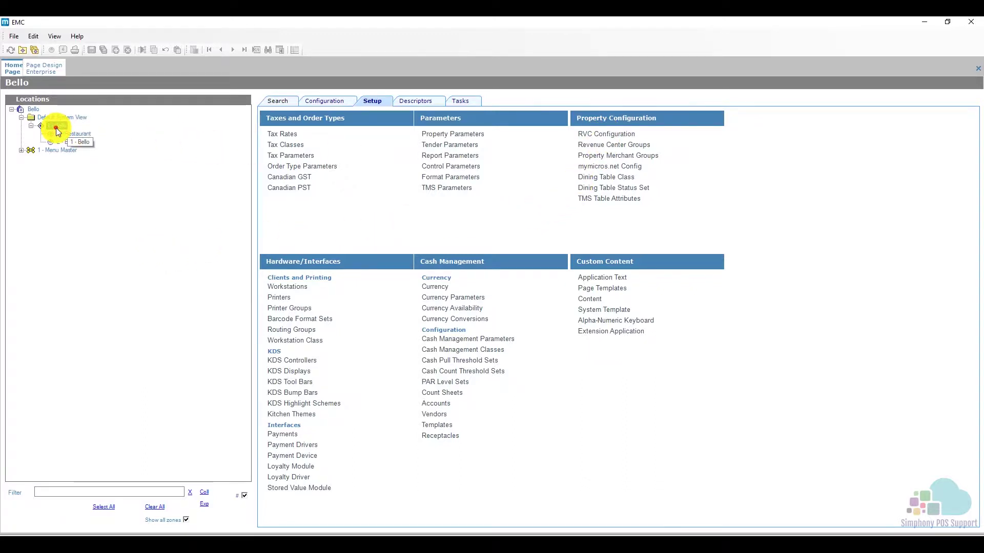
{"action": "left_click", "coordinate": [619, 135]}
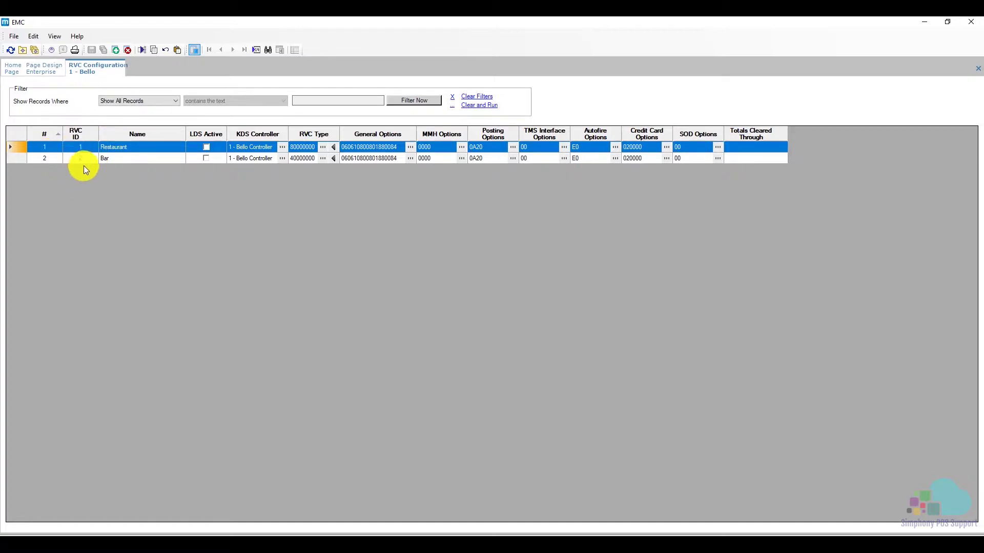
{"action": "right_click", "coordinate": [99, 71]}
{"action": "left_click", "coordinate": [119, 80]}
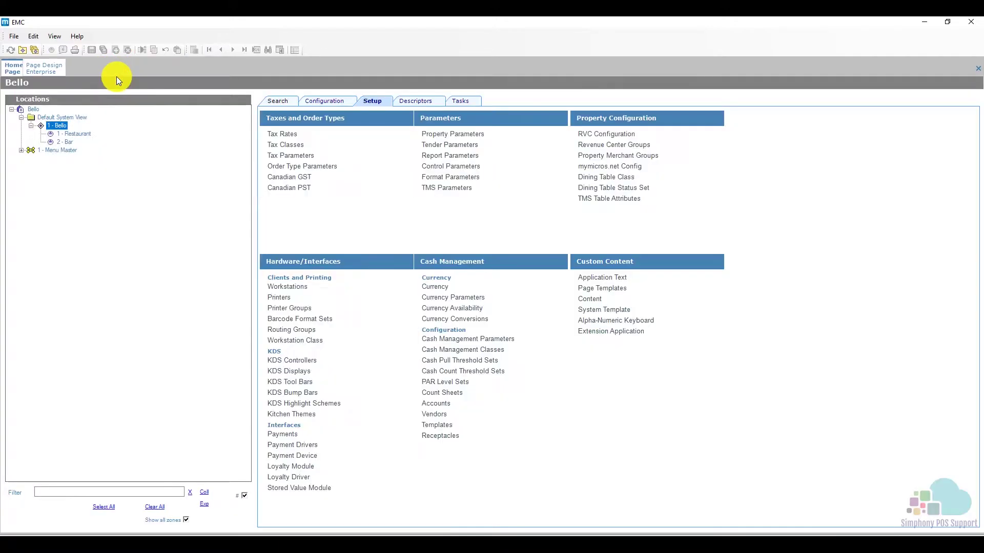
{"action": "left_click", "coordinate": [47, 72]}
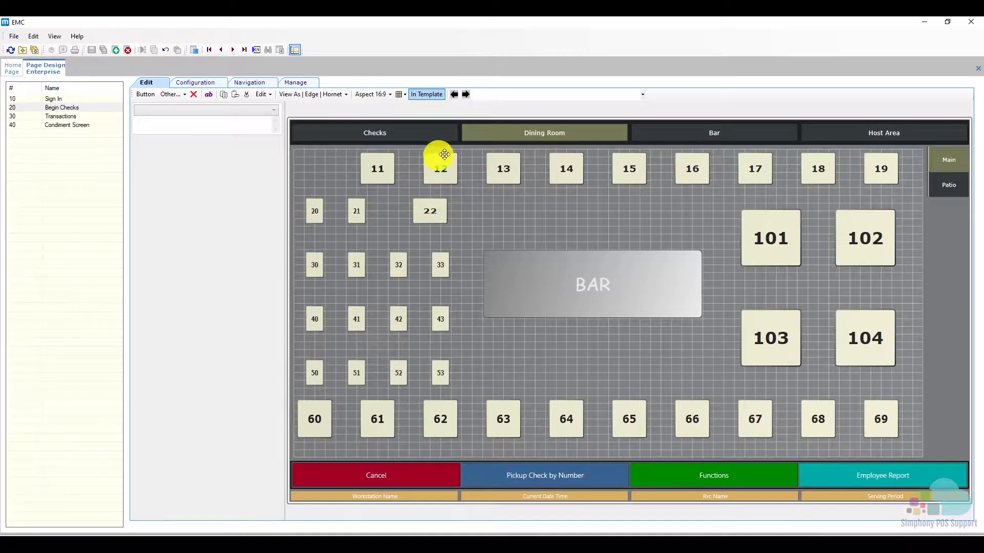
Make the Dining Room navigation item on the Begin Checks page visible only when Revenue Center = 1
{"action": "left_click", "coordinate": [562, 134]}
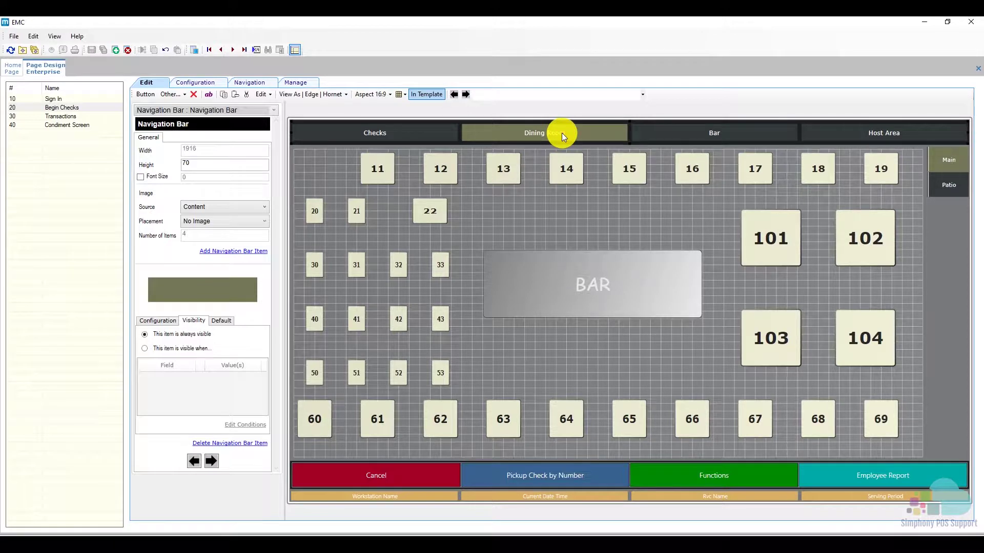
{"action": "left_click", "coordinate": [194, 322]}
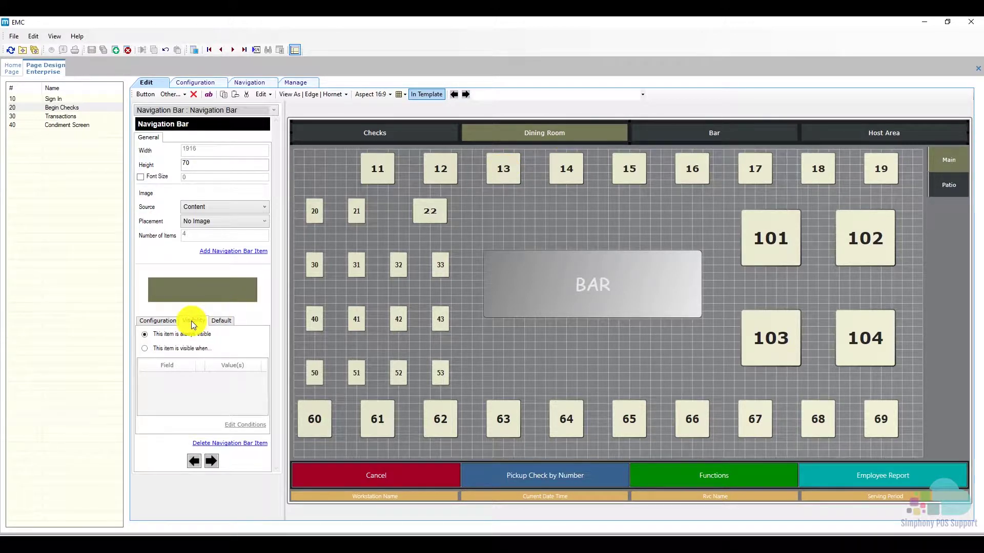
{"action": "left_click", "coordinate": [145, 350]}
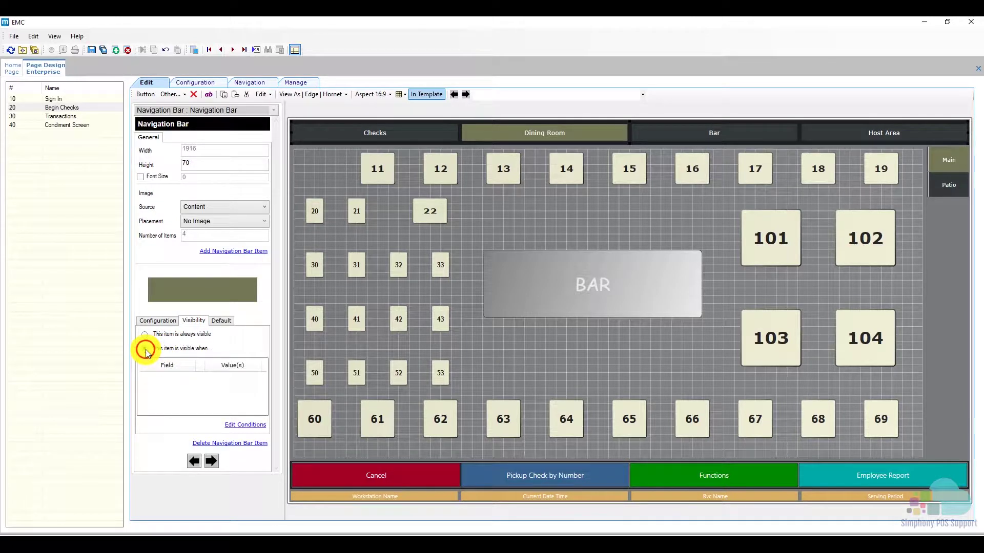
{"action": "left_click", "coordinate": [237, 425]}
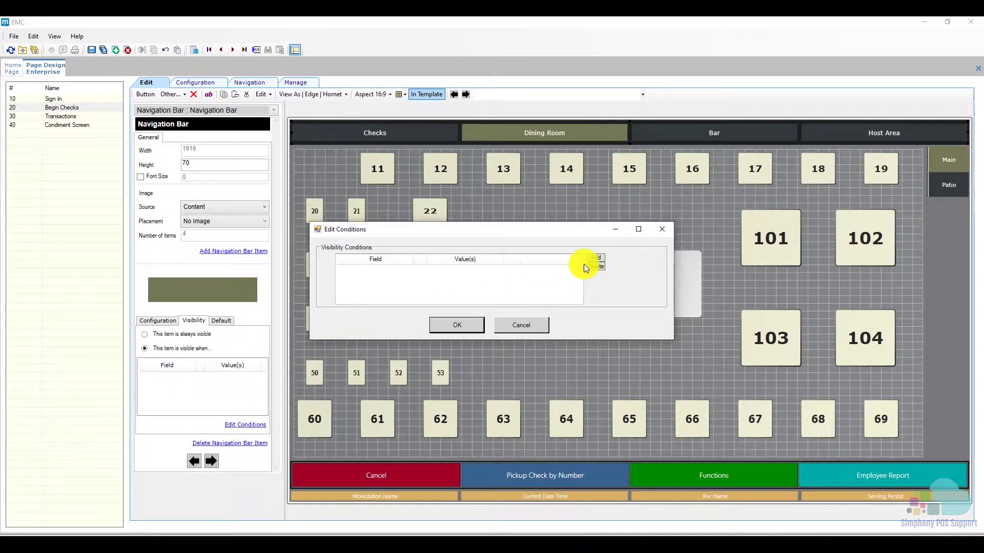
{"action": "left_click", "coordinate": [595, 258]}
{"action": "left_click", "coordinate": [406, 270]}
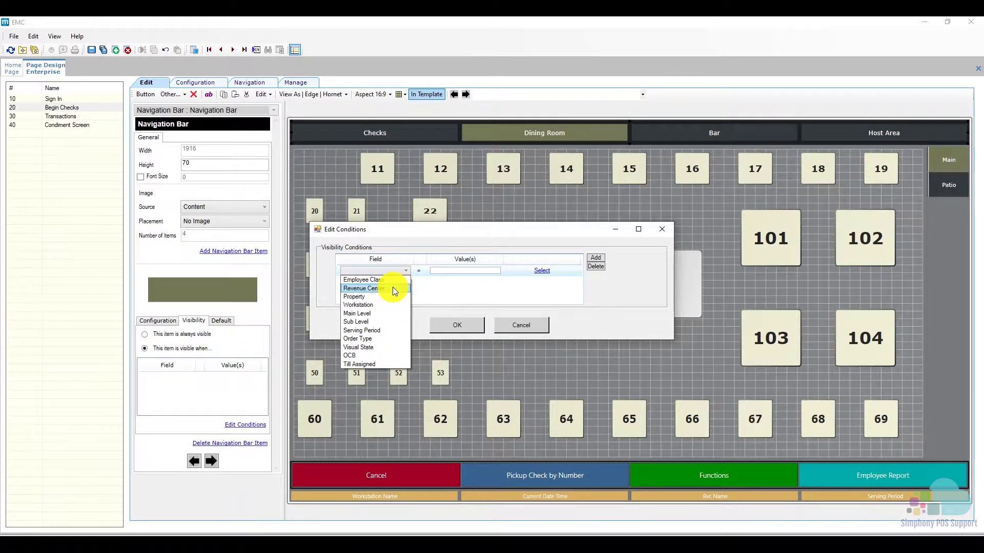
{"action": "left_click", "coordinate": [393, 288]}
{"action": "left_click", "coordinate": [453, 270]}
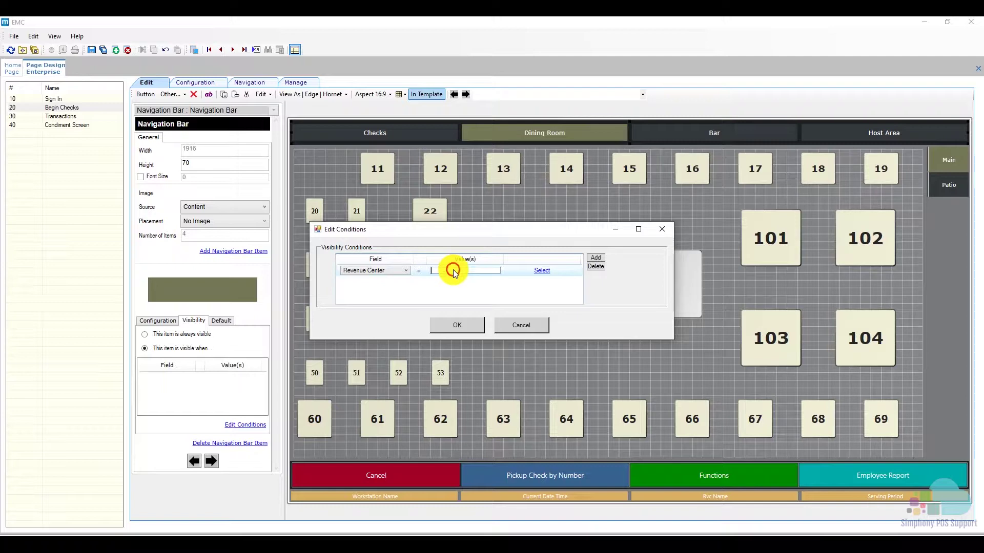
{"action": "type", "text": "1"}
{"action": "left_click", "coordinate": [457, 322]}
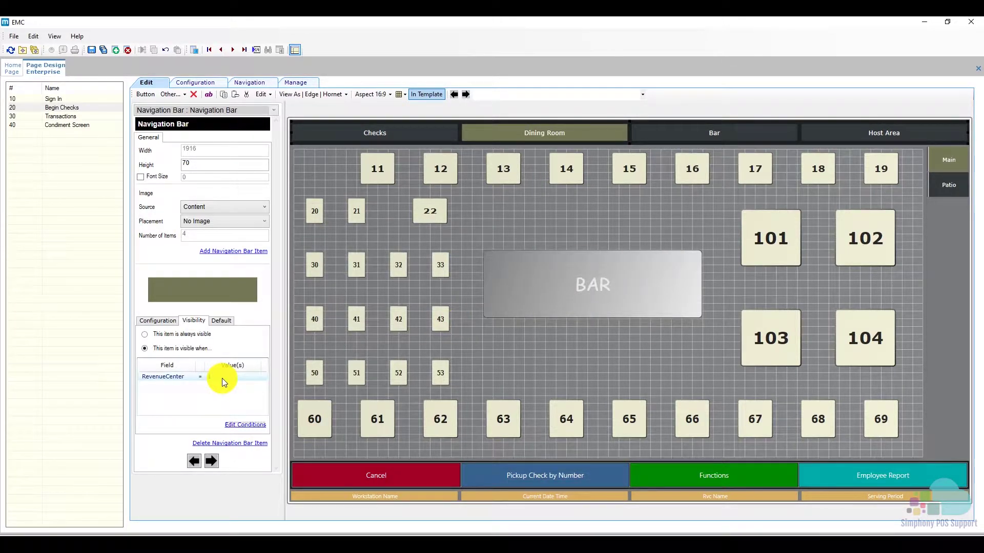
Make the Bar navigation item visible only when Revenue Center = 2, and save the page
{"action": "left_click", "coordinate": [703, 130]}
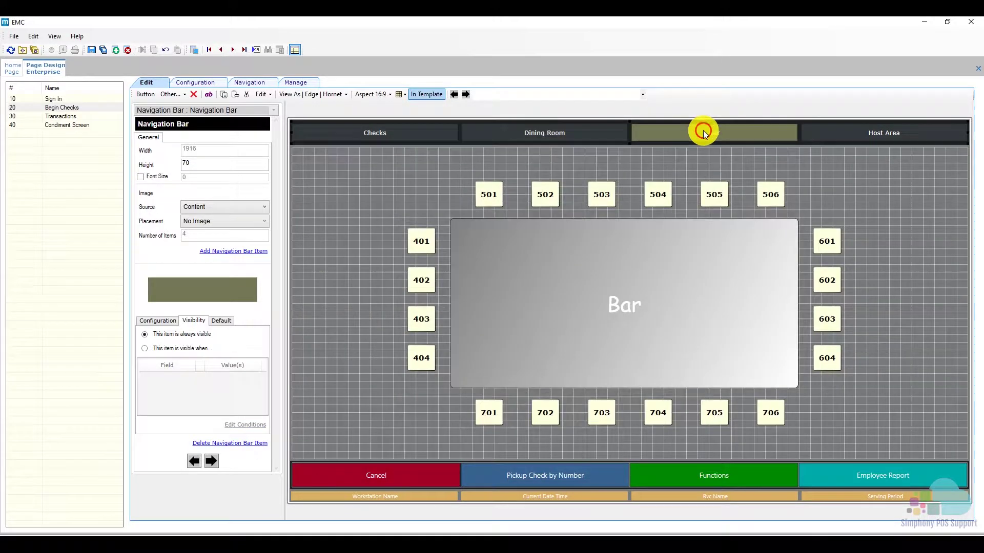
{"action": "left_click", "coordinate": [146, 350]}
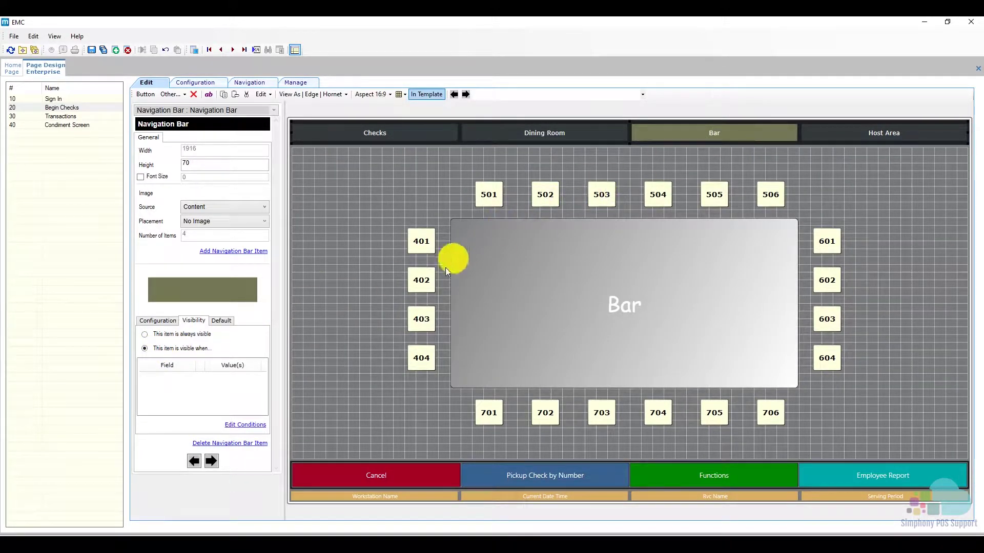
{"action": "left_click", "coordinate": [244, 426]}
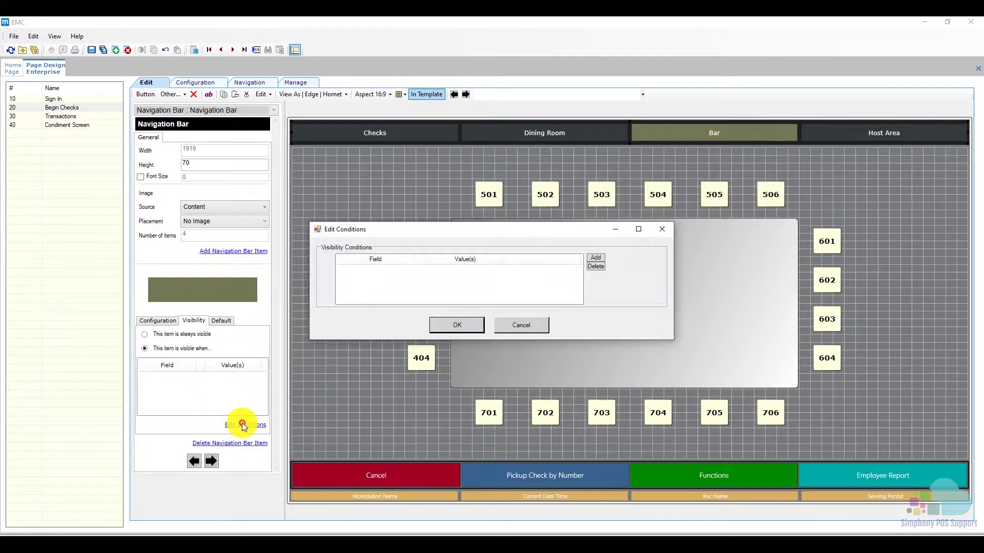
{"action": "left_click", "coordinate": [595, 257]}
{"action": "left_click", "coordinate": [404, 271]}
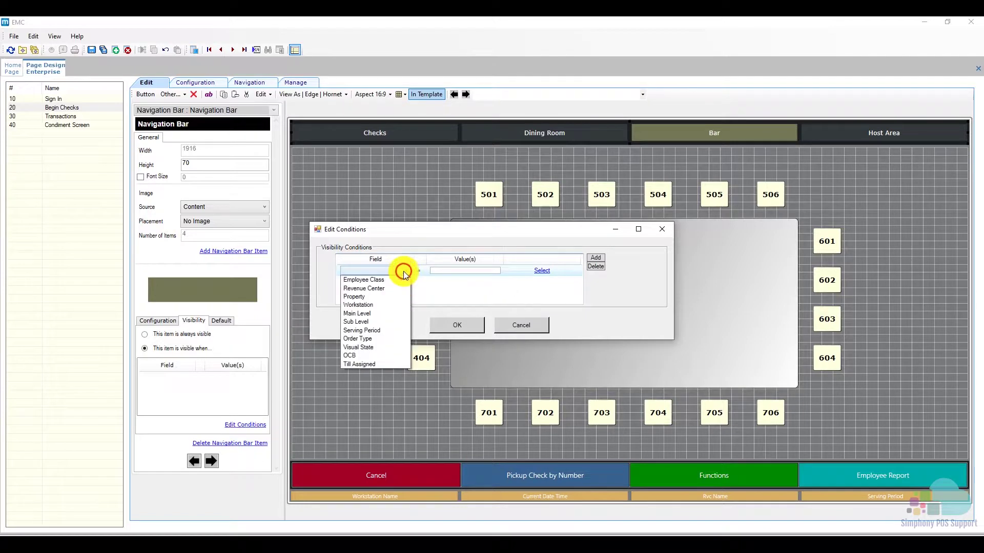
{"action": "left_click", "coordinate": [394, 288]}
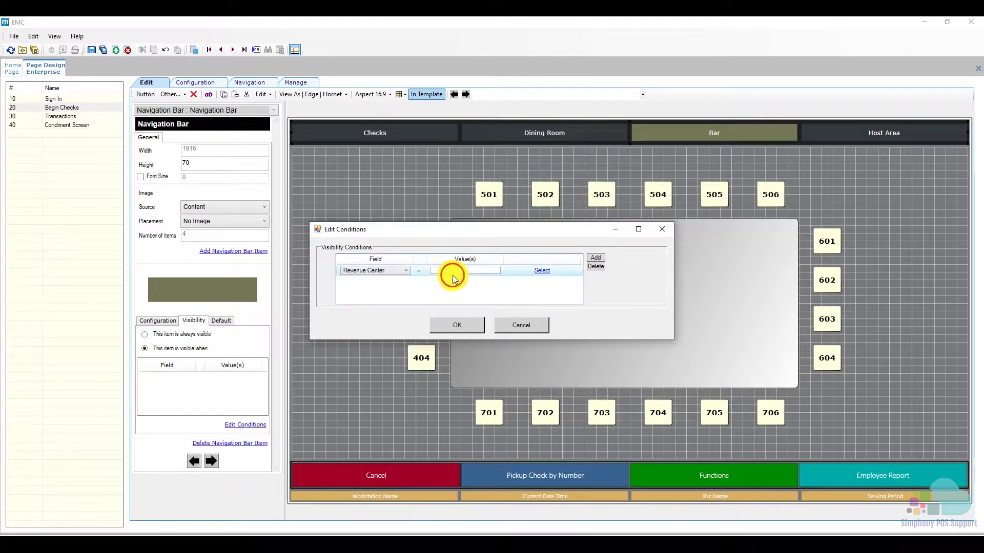
{"action": "type", "text": "2"}
{"action": "left_click", "coordinate": [458, 327]}
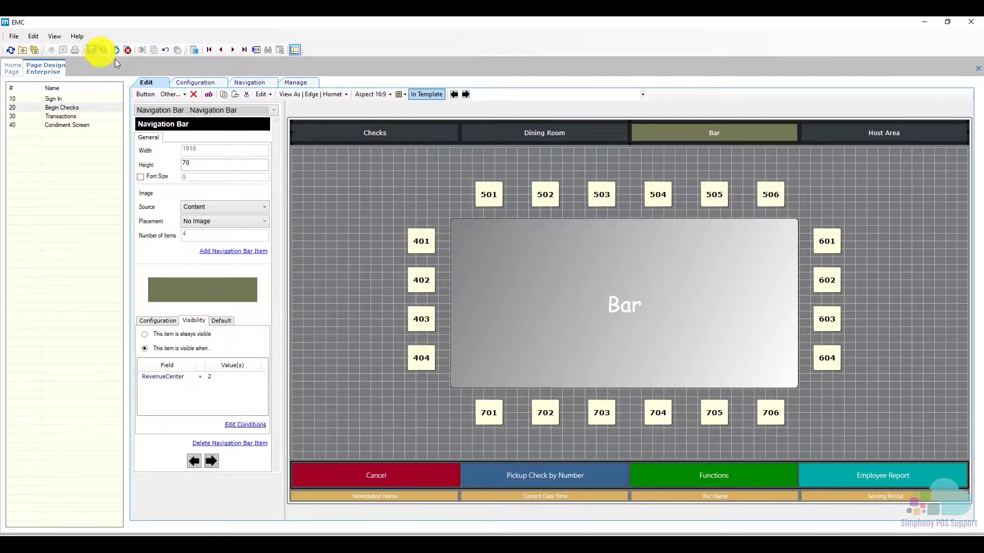
{"action": "left_click", "coordinate": [92, 50]}
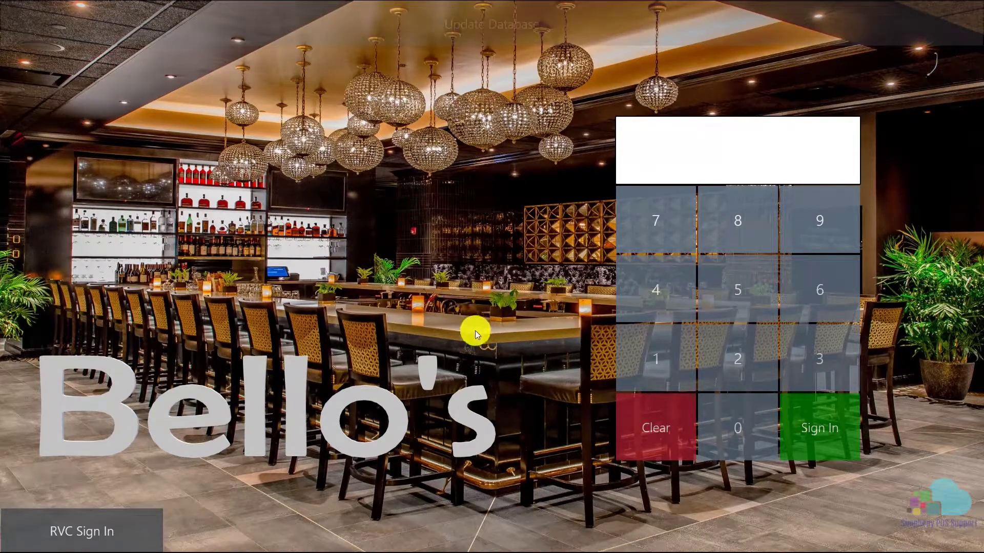
Switch to the Simphony POS workstation and sign in to revenue center 1 - Restaurant with the employee ID number
{"action": "left_click", "coordinate": [138, 523]}
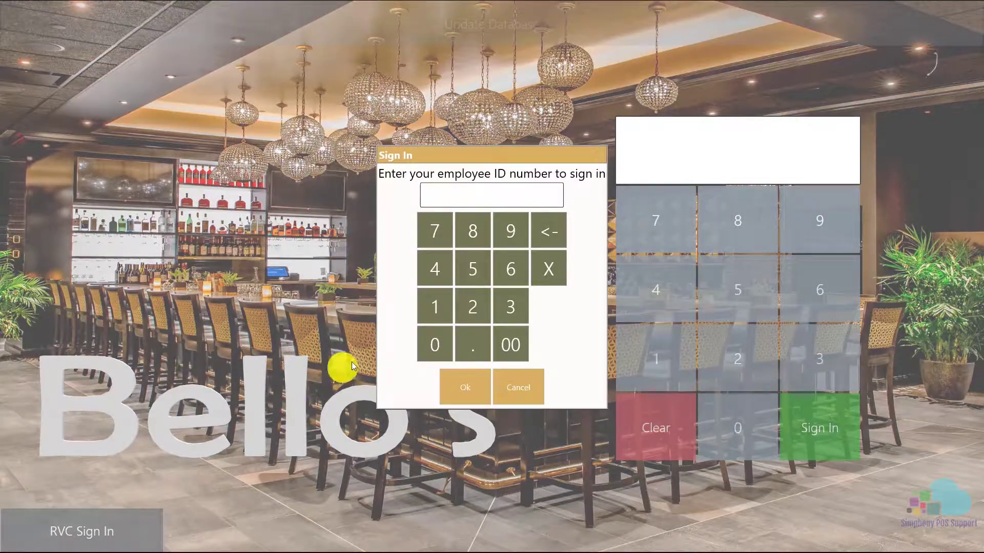
{"action": "left_click", "coordinate": [433, 306]}
{"action": "left_click", "coordinate": [465, 384]}
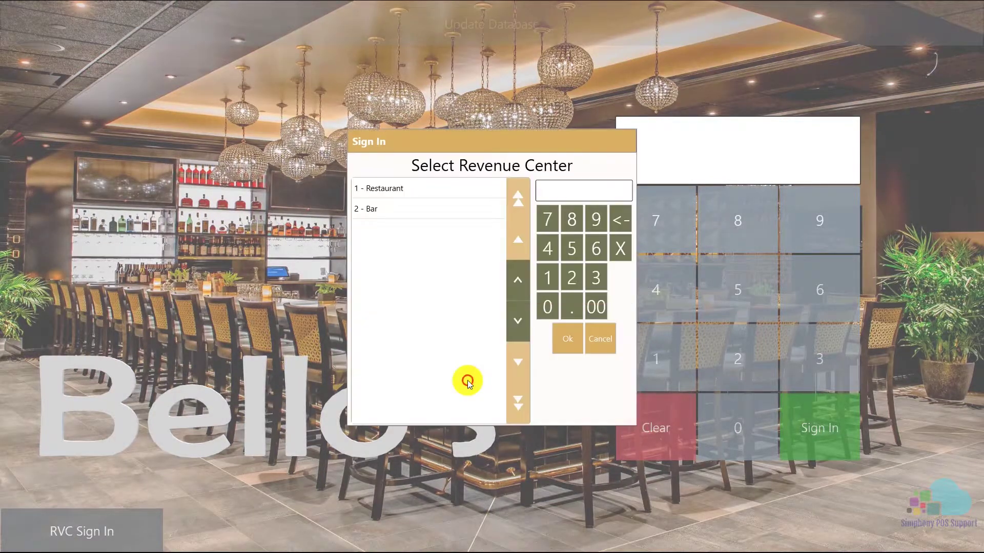
{"action": "left_click", "coordinate": [425, 195]}
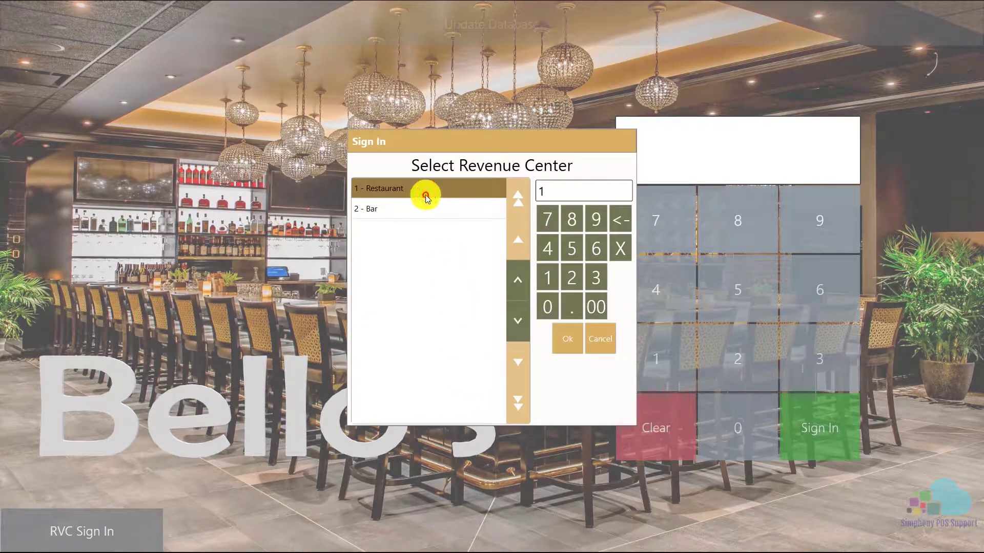
{"action": "left_click", "coordinate": [567, 342]}
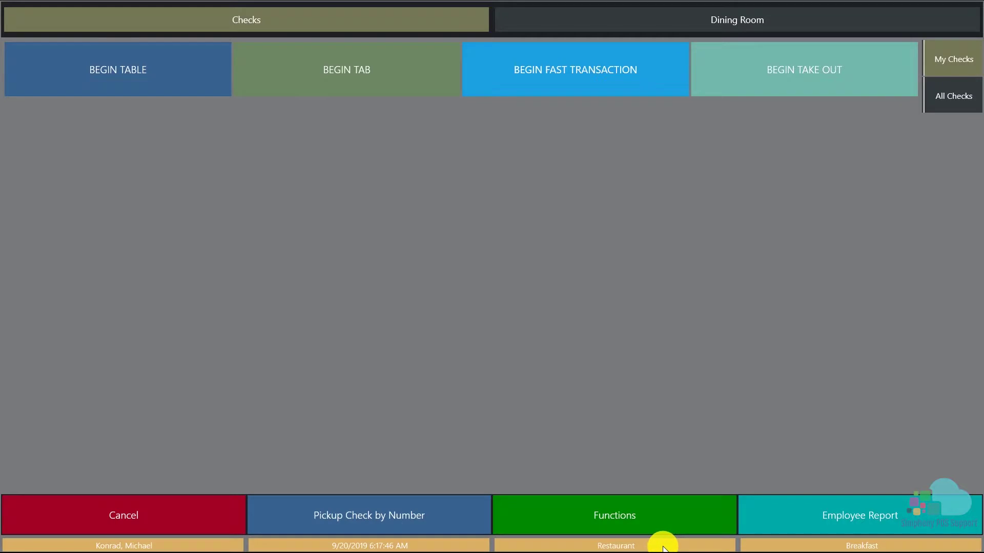
Check the Restaurant navigation items by viewing Dining Room and Checks, and leave the page to return to the sign-in screen
{"action": "left_click", "coordinate": [664, 29]}
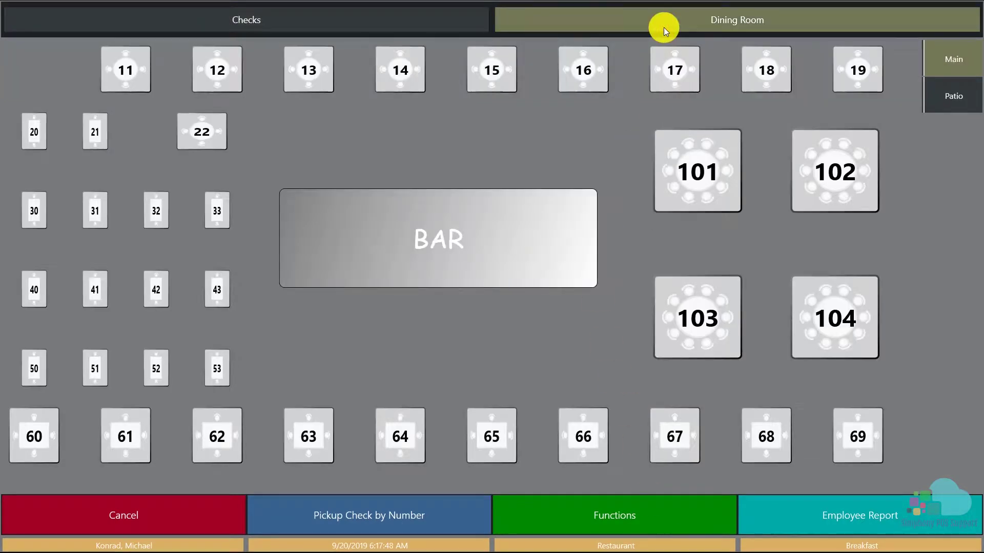
{"action": "left_click", "coordinate": [446, 23]}
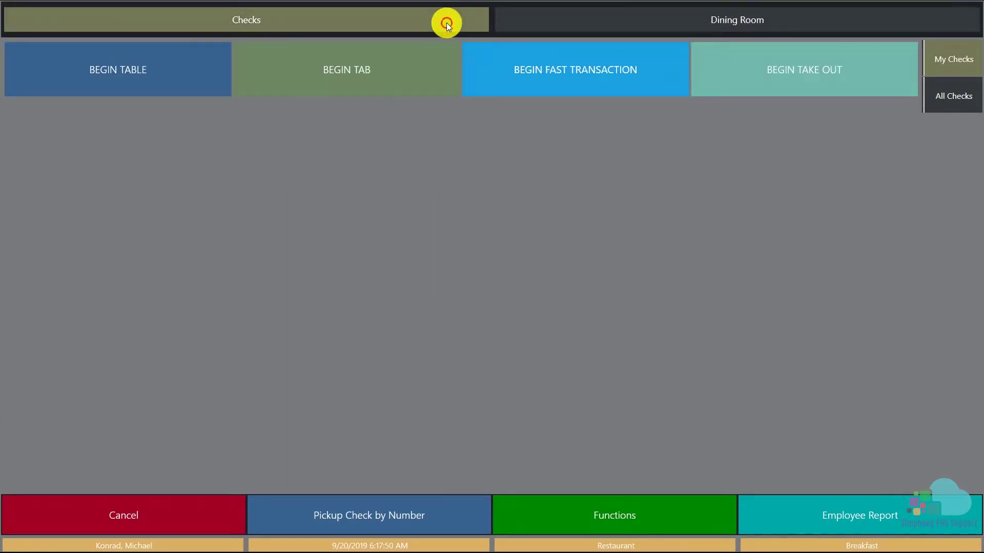
{"action": "left_click", "coordinate": [170, 512]}
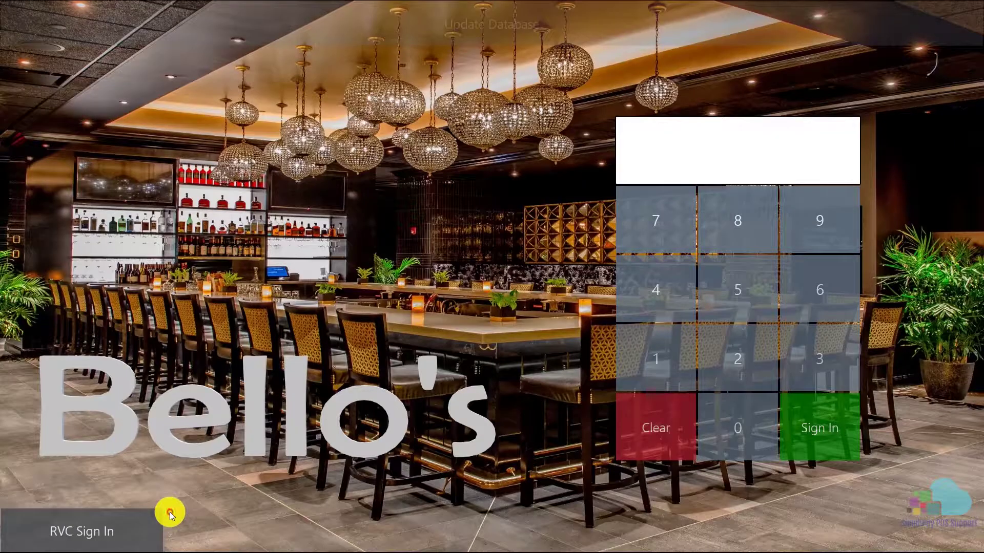
Sign in to revenue center 2 - Bar with the employee ID number and check its Bar navigation item before signing out
{"action": "left_click", "coordinate": [136, 531]}
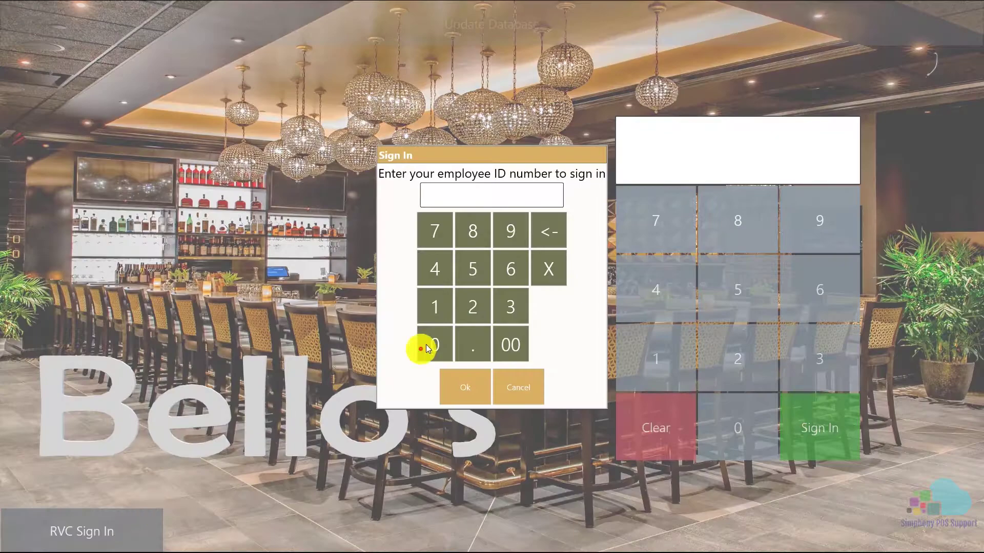
{"action": "left_click", "coordinate": [434, 310]}
{"action": "left_click", "coordinate": [468, 393]}
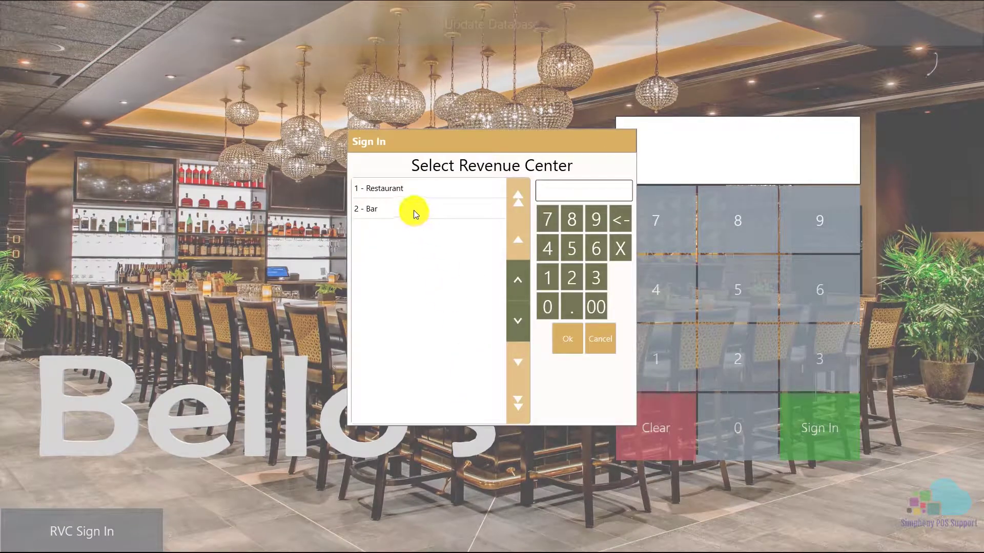
{"action": "left_click", "coordinate": [413, 210]}
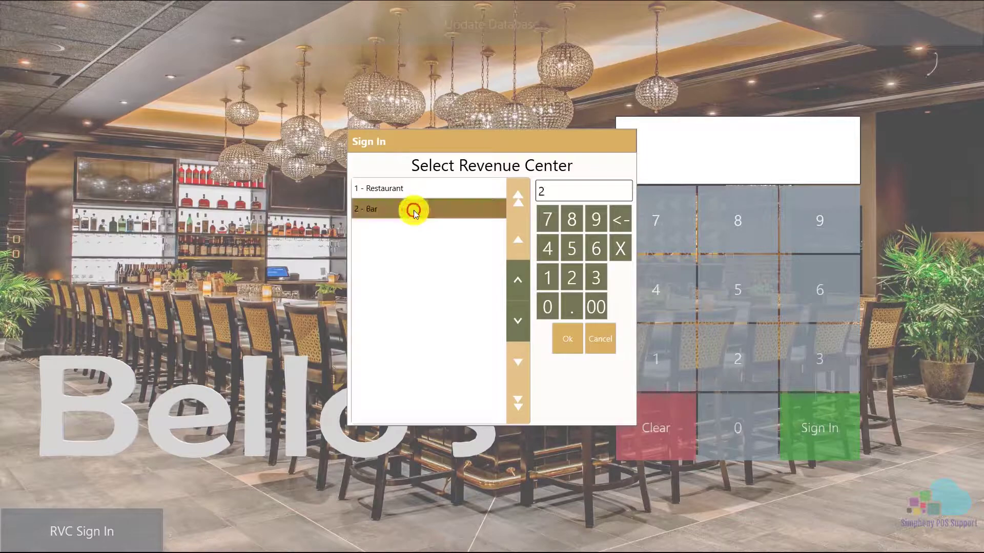
{"action": "left_click", "coordinate": [561, 343]}
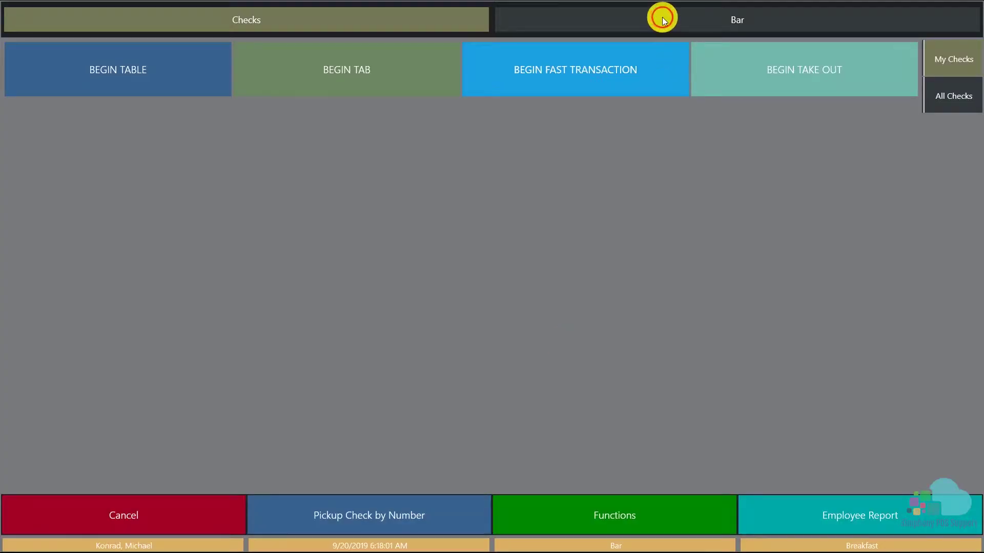
{"action": "left_click", "coordinate": [663, 19]}
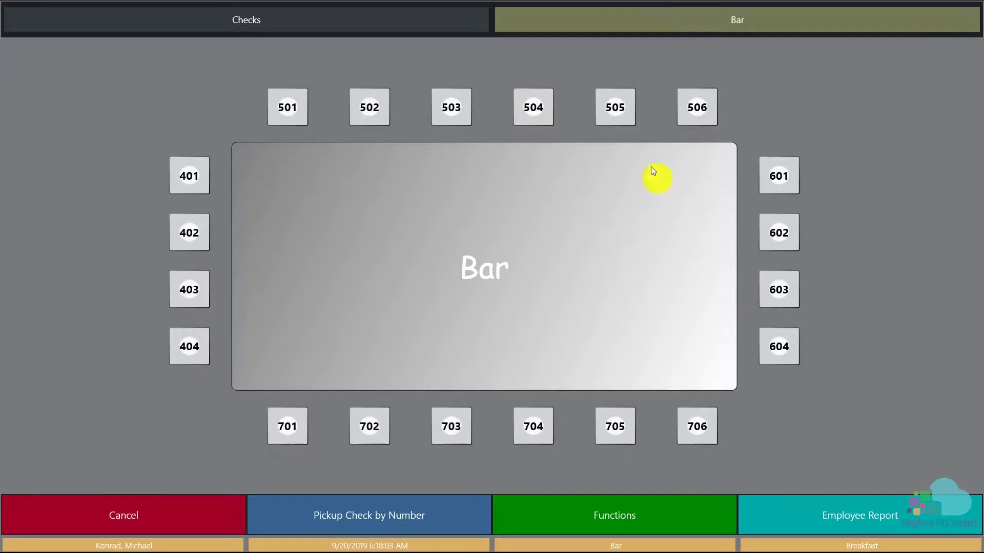
{"action": "left_click", "coordinate": [169, 511]}
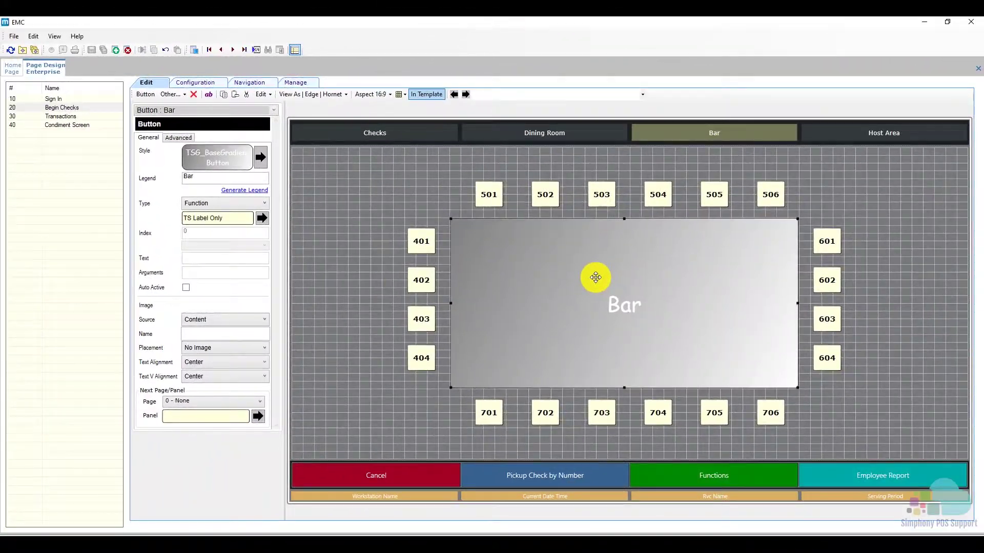
Switch to EMC and make the Transactions page's Speed Bar navigation item visible only when Revenue Center = 2
{"action": "left_click", "coordinate": [80, 117]}
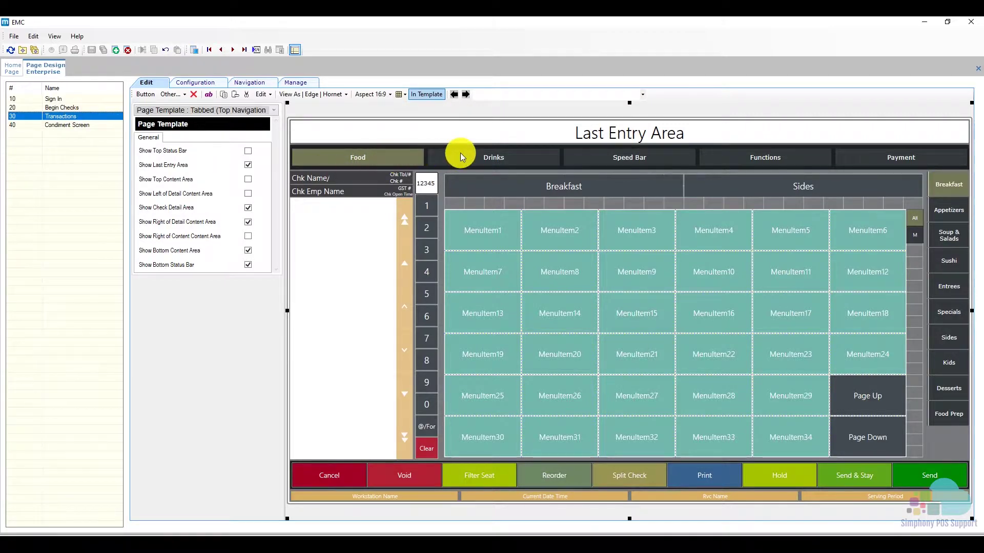
{"action": "left_click", "coordinate": [620, 155]}
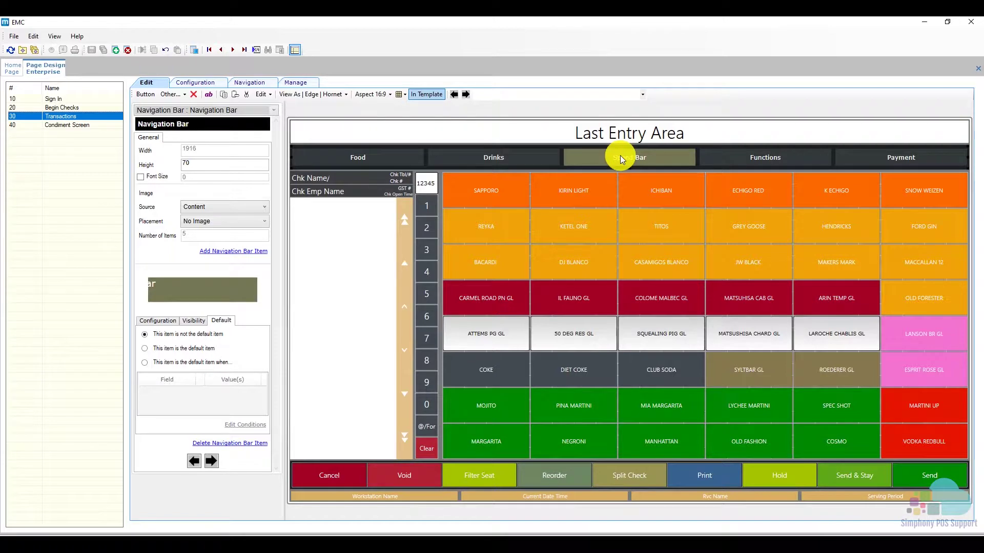
{"action": "left_click", "coordinate": [194, 322]}
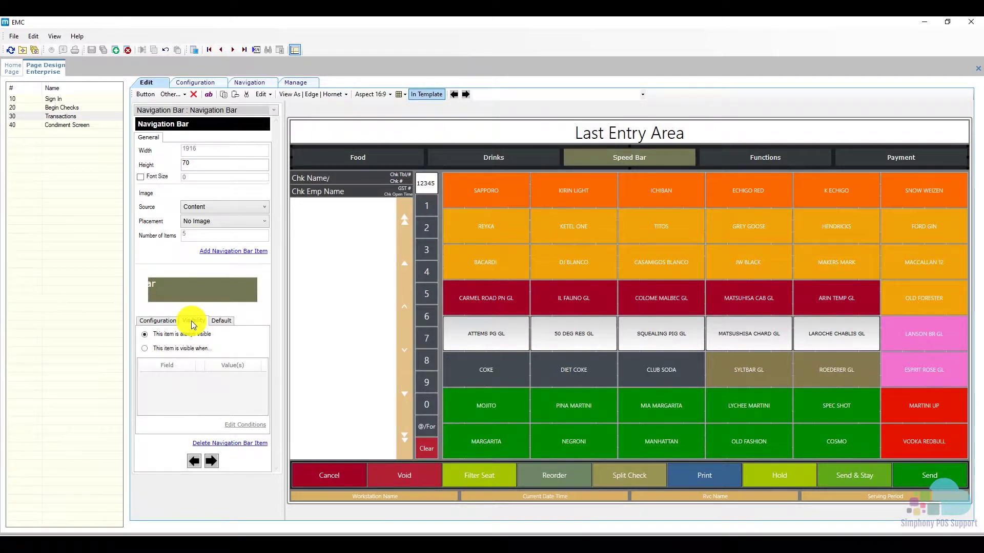
{"action": "left_click", "coordinate": [144, 349]}
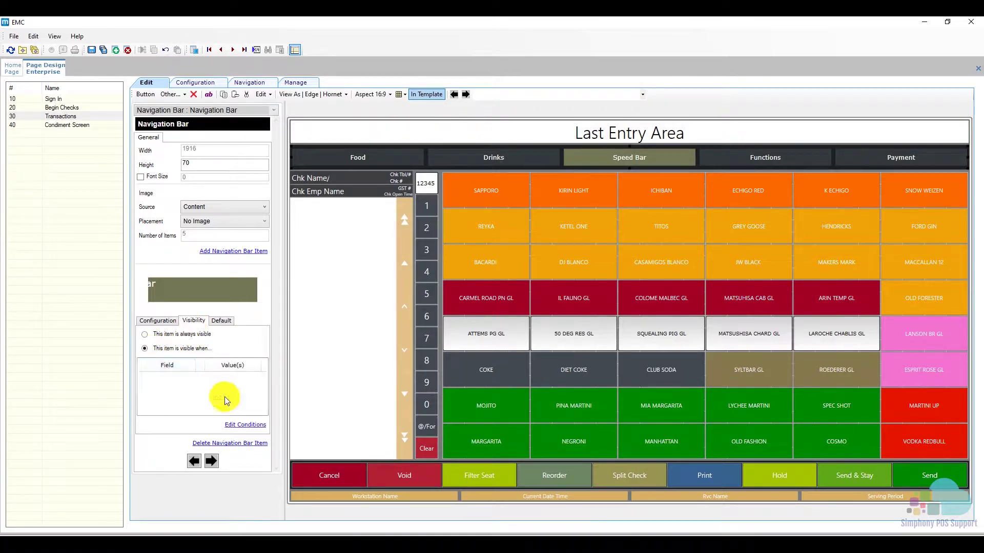
{"action": "left_click", "coordinate": [251, 426]}
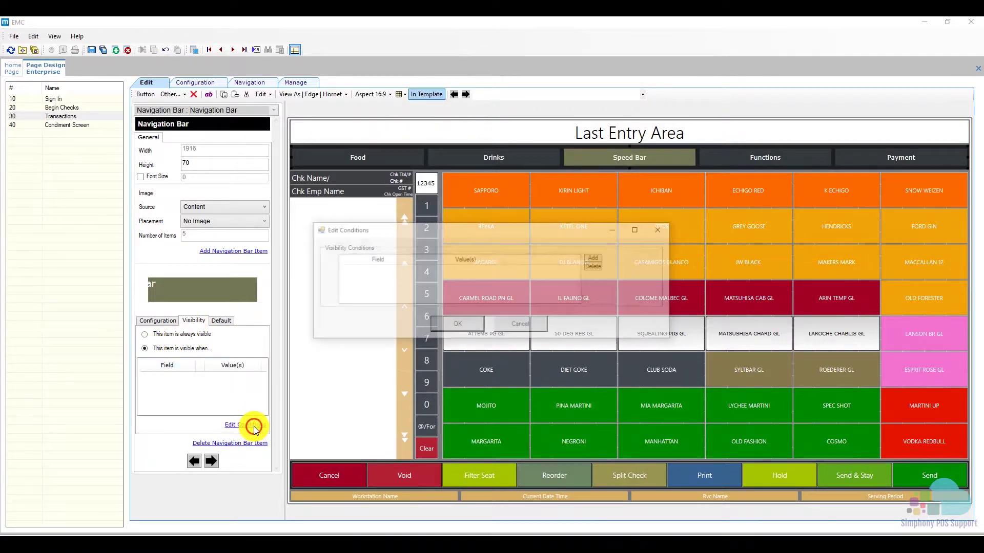
{"action": "left_click", "coordinate": [595, 257]}
{"action": "left_click", "coordinate": [407, 269]}
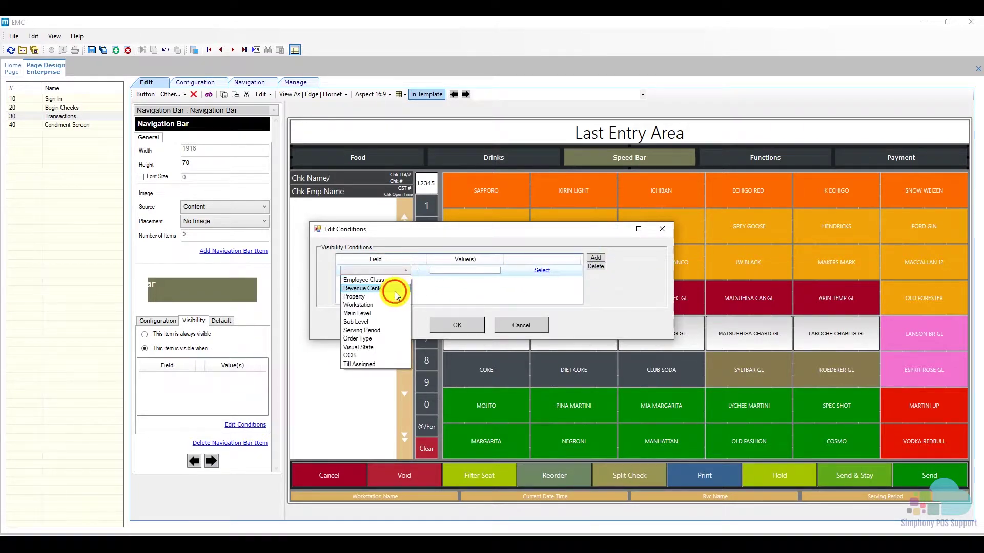
{"action": "left_click", "coordinate": [394, 289]}
{"action": "left_click", "coordinate": [460, 277]}
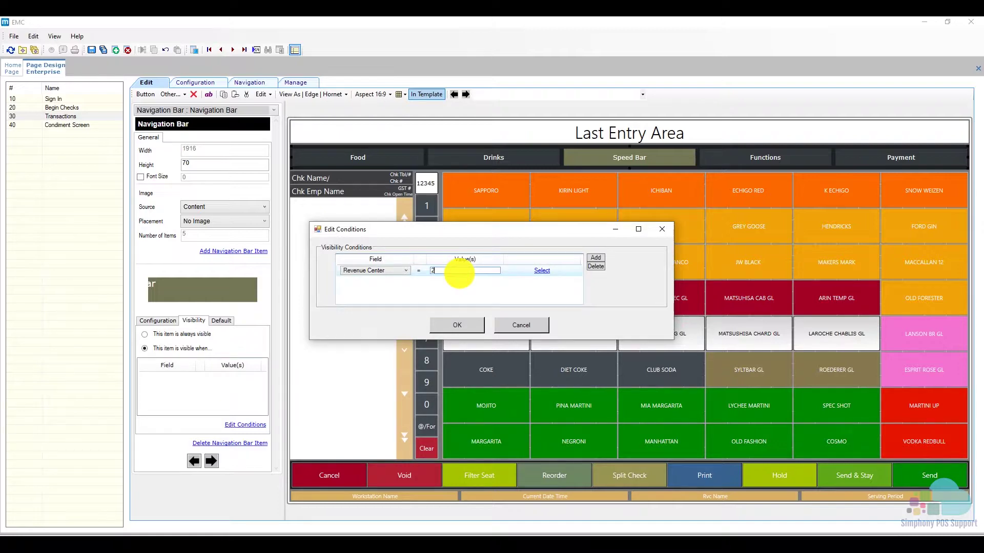
{"action": "type", "text": "2"}
{"action": "left_click", "coordinate": [458, 326]}
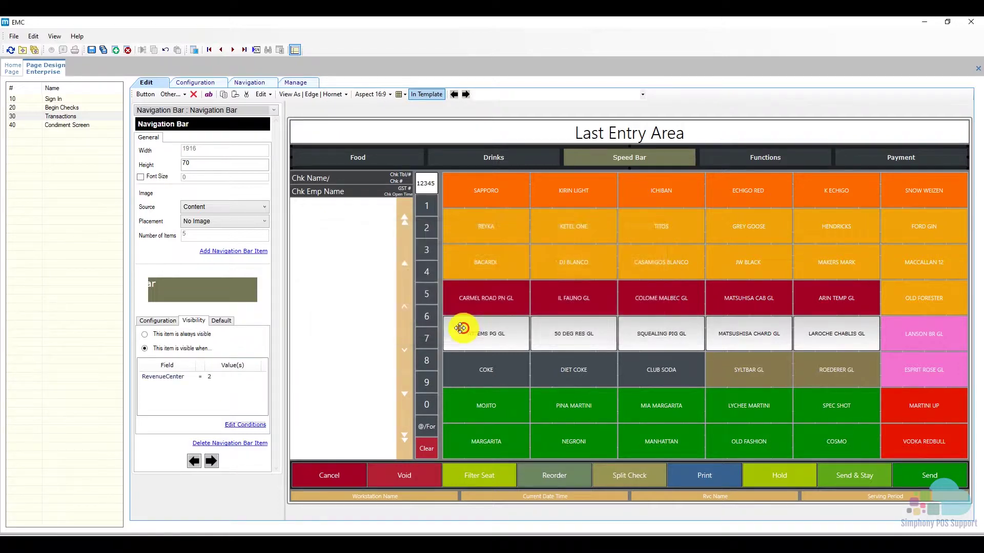
Make the Speed Bar navigation item the default when Revenue Center = 2, and save the Transactions page
{"action": "left_click", "coordinate": [222, 321]}
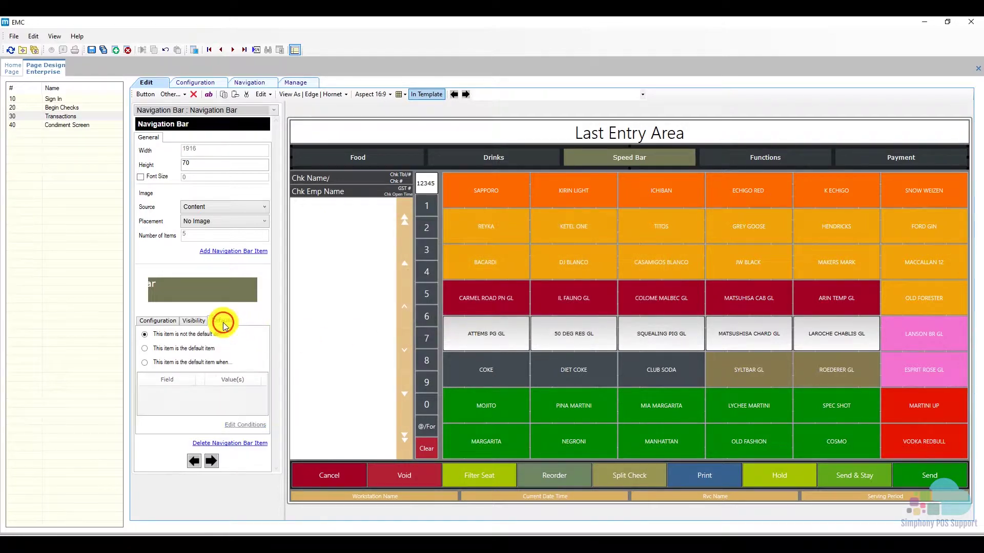
{"action": "left_click", "coordinate": [144, 362]}
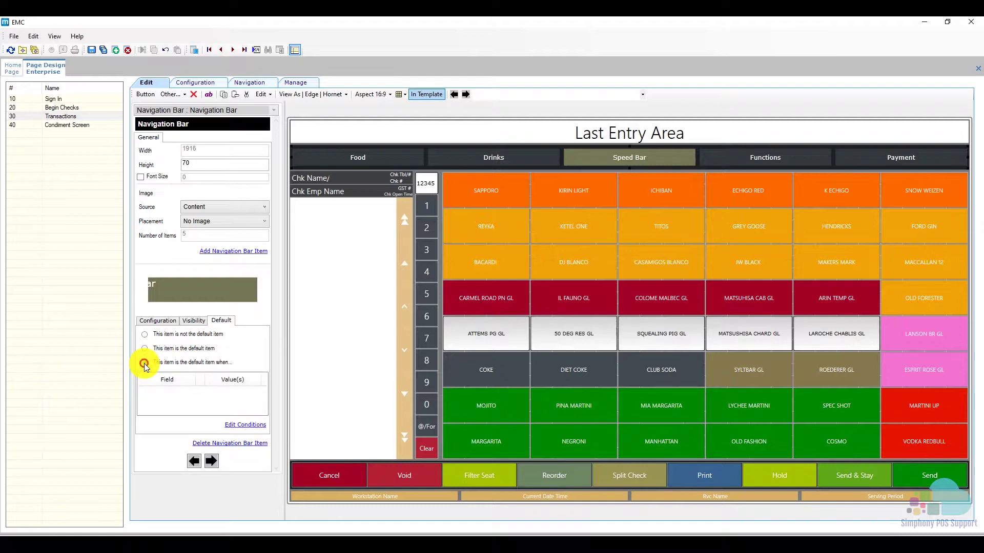
{"action": "left_click", "coordinate": [245, 425]}
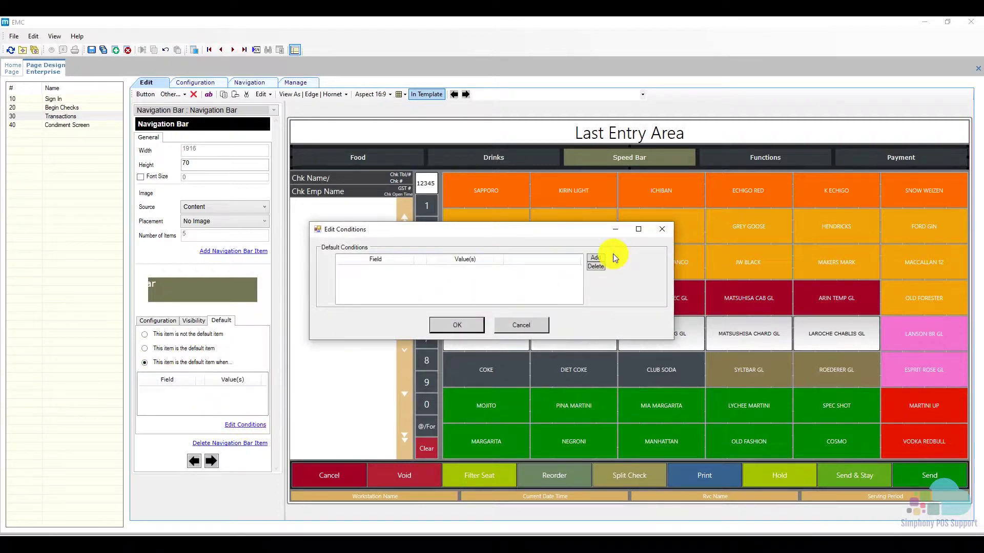
{"action": "left_click", "coordinate": [596, 258]}
{"action": "left_click", "coordinate": [400, 271]}
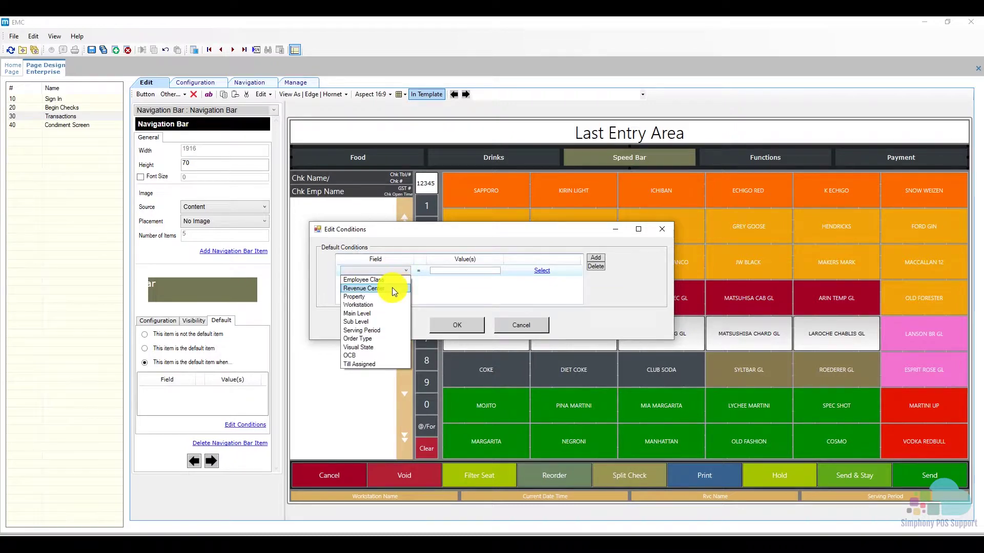
{"action": "left_click", "coordinate": [392, 288]}
{"action": "left_click", "coordinate": [451, 277]}
{"action": "type", "text": "2"}
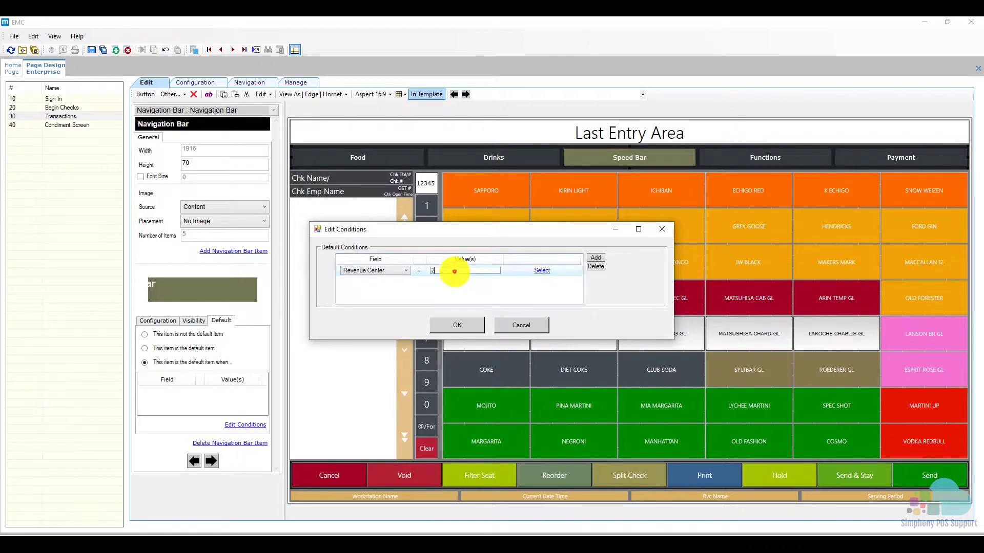
{"action": "left_click", "coordinate": [456, 325]}
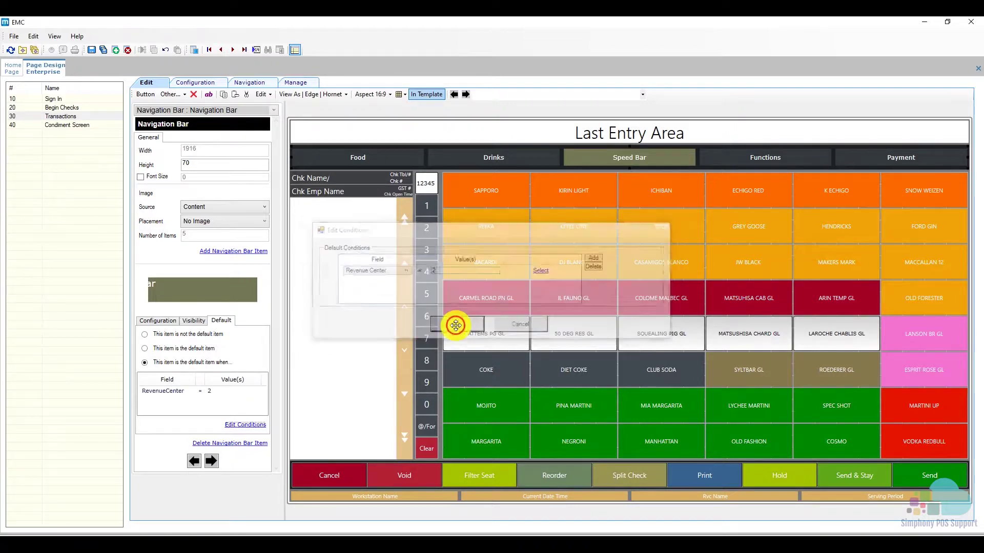
{"action": "left_click", "coordinate": [91, 50]}
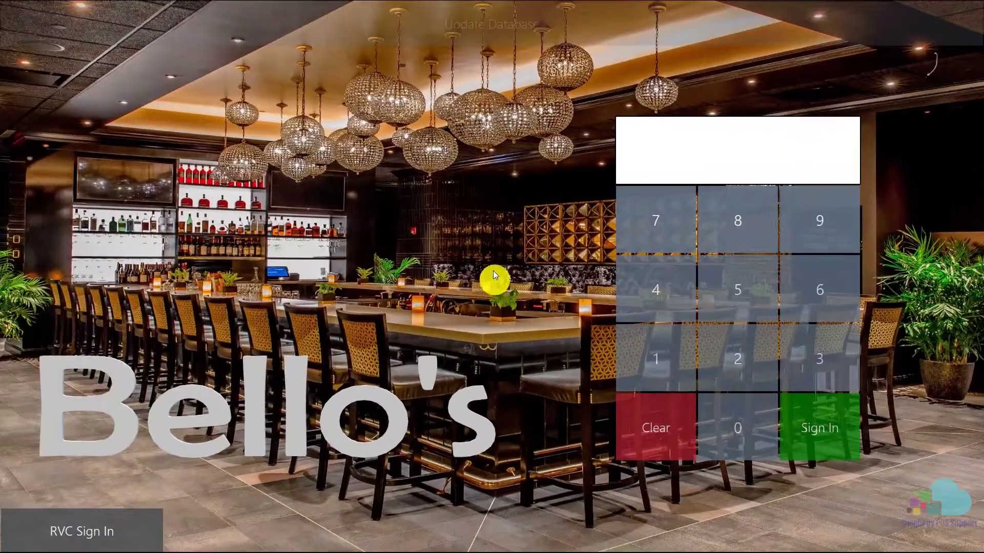
Switch to the Simphony POS, sign in with the employee ID number, and begin a fast transaction to check the Restaurant's navigation items
{"action": "left_click", "coordinate": [661, 359]}
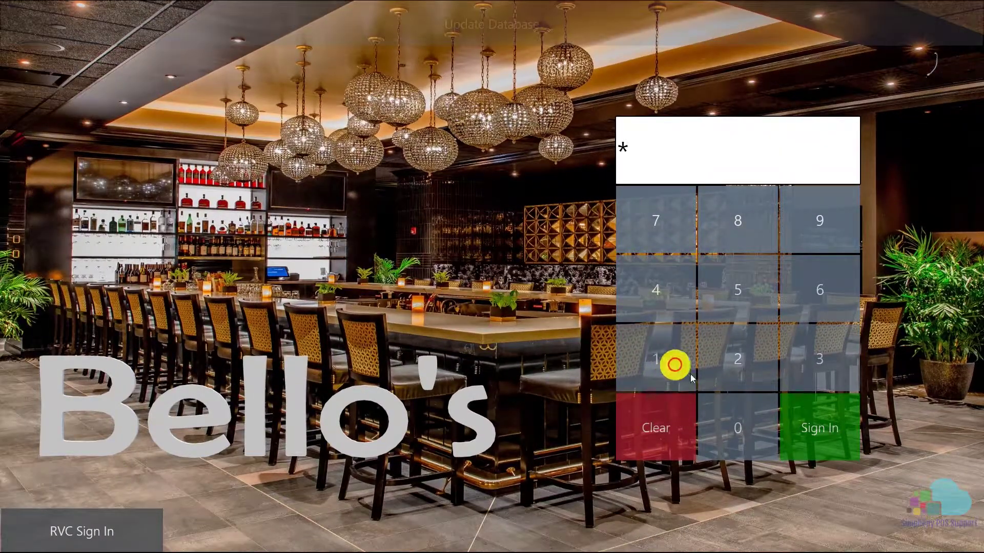
{"action": "left_click", "coordinate": [808, 422]}
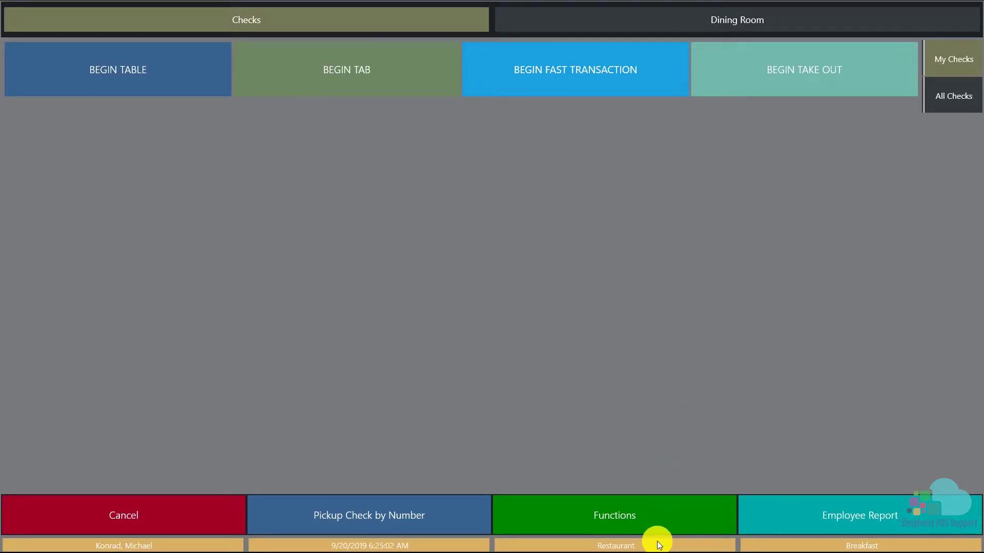
{"action": "left_click", "coordinate": [589, 82]}
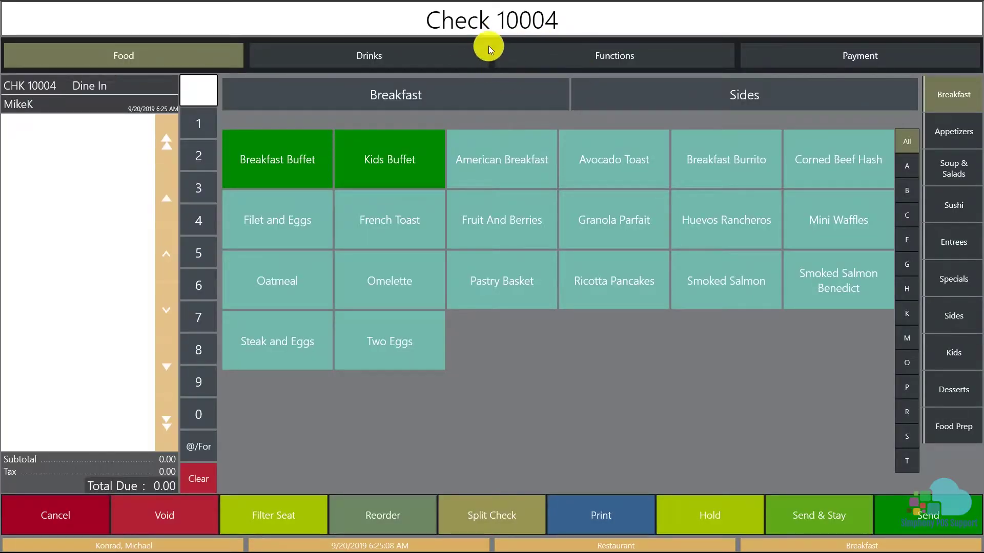
Cancel the Restaurant check and leave the Begin Checks page to return to the sign-in screen
{"action": "left_click", "coordinate": [75, 514]}
{"action": "left_click", "coordinate": [444, 300]}
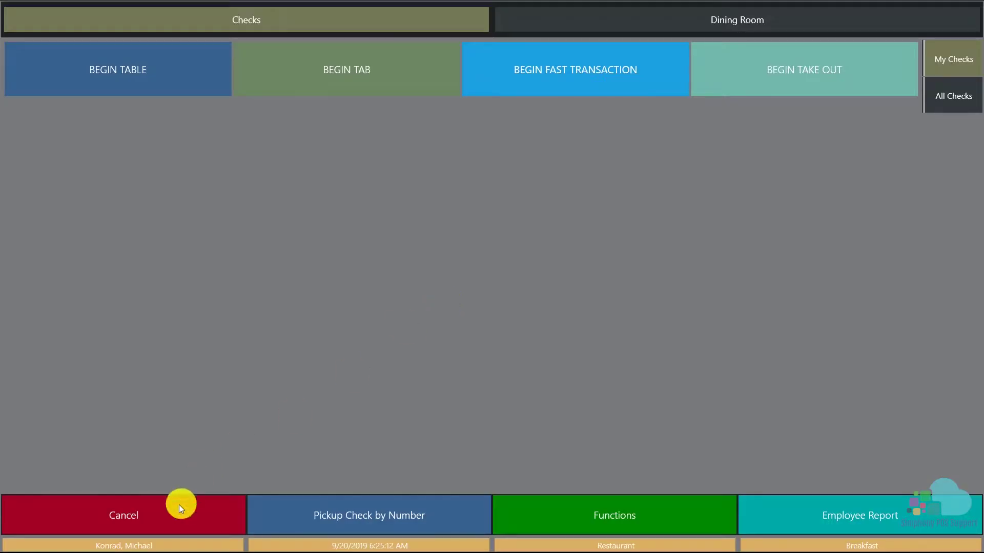
{"action": "left_click", "coordinate": [158, 525]}
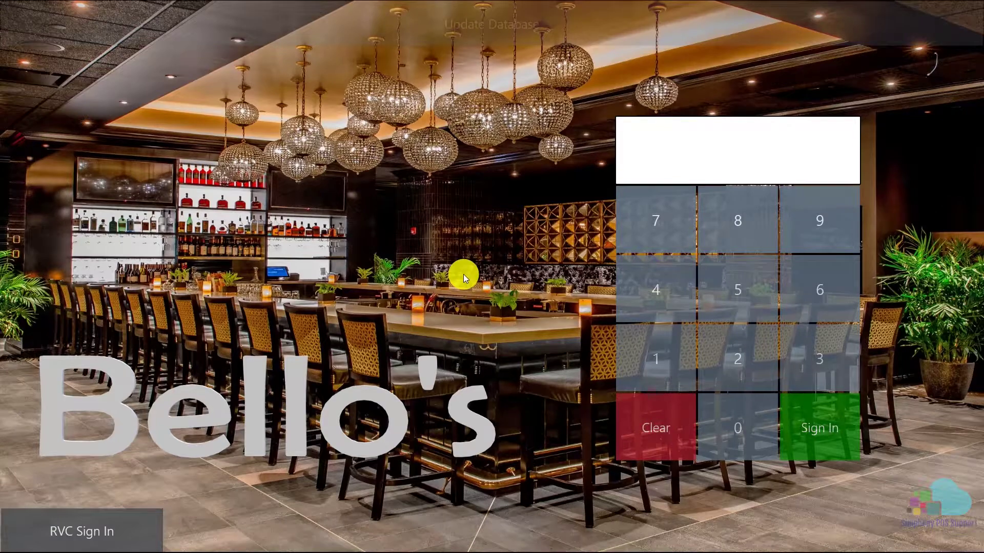
Sign in to revenue center 2 - Bar with the employee ID number
{"action": "left_click", "coordinate": [127, 526]}
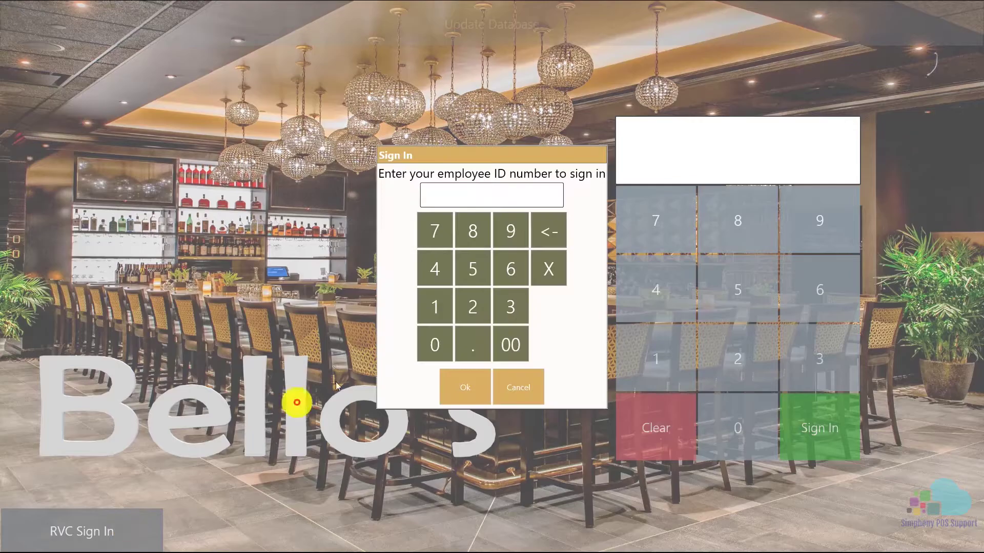
{"action": "left_click", "coordinate": [434, 307]}
{"action": "left_click", "coordinate": [465, 387]}
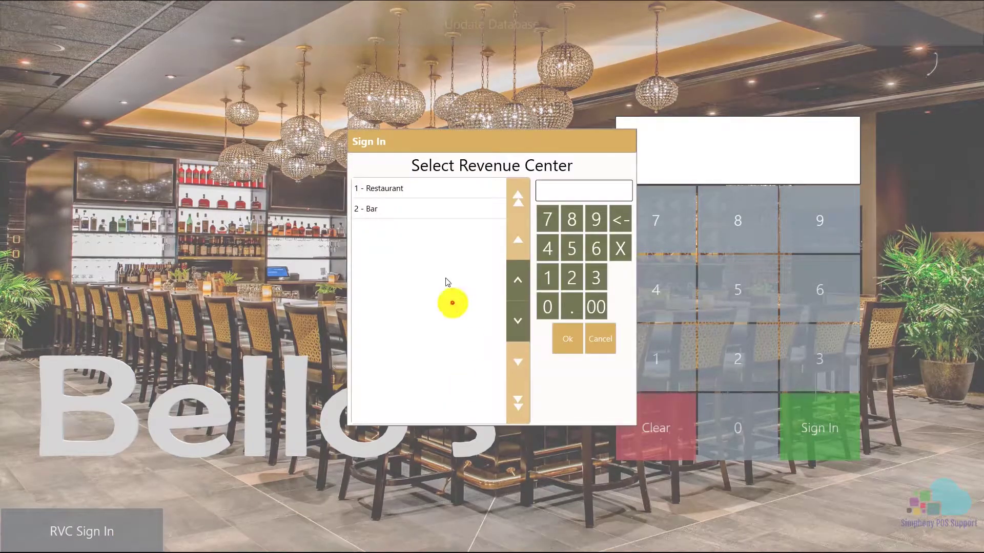
{"action": "left_click", "coordinate": [404, 210]}
{"action": "left_click", "coordinate": [567, 339]}
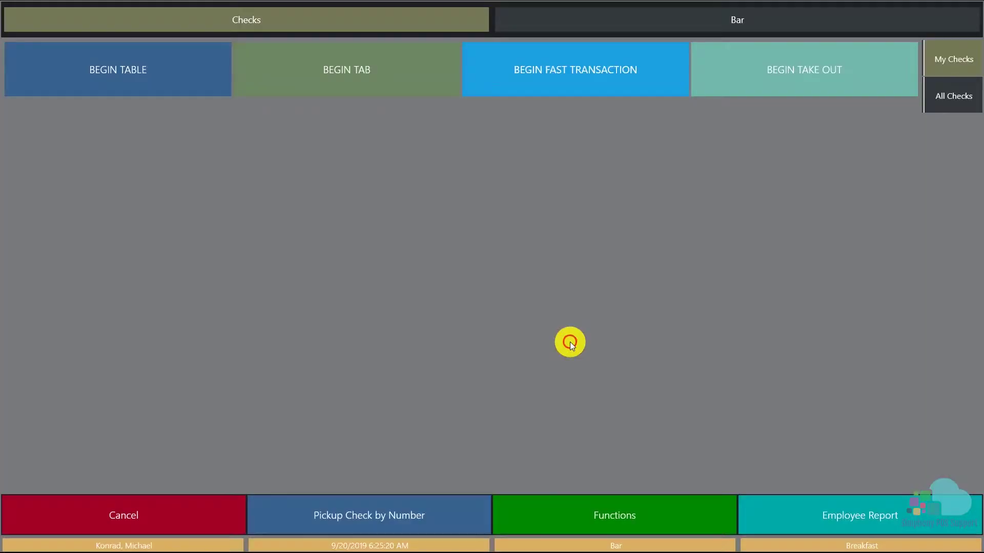
Begin a fast transaction for 1 guest in the Bar and check the Speed Bar navigation item and the default screen
{"action": "left_click", "coordinate": [569, 85]}
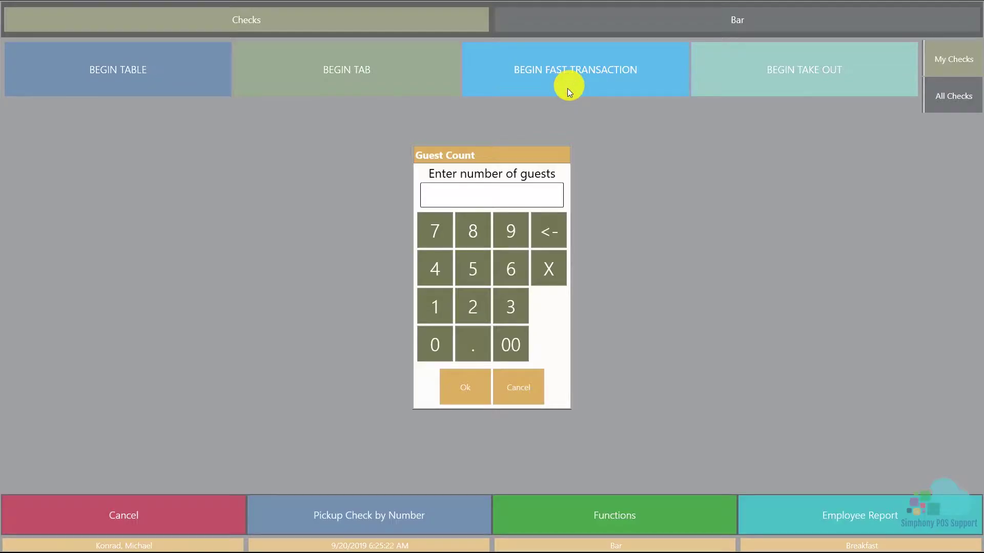
{"action": "left_click", "coordinate": [450, 316]}
{"action": "left_click", "coordinate": [465, 383]}
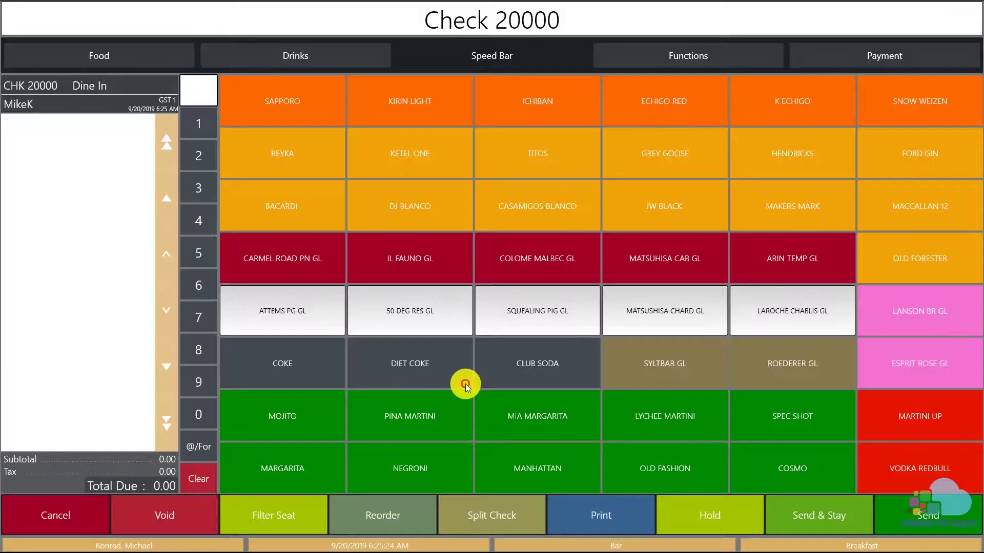
{"action": "left_click", "coordinate": [499, 55]}
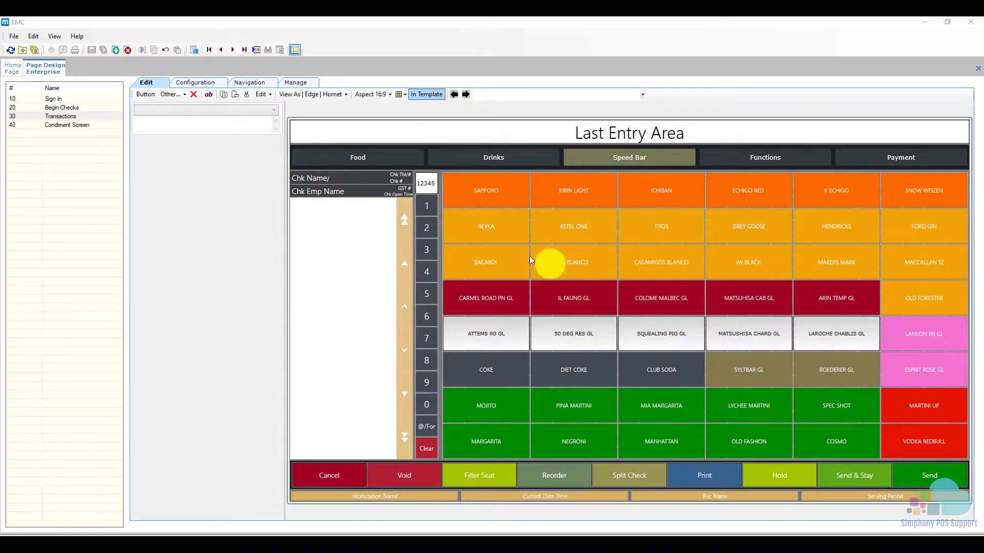
Switch to EMC and examine the Breakfast and Appetizers tab items under the Transactions page's Food navigation item
{"action": "left_click", "coordinate": [376, 156]}
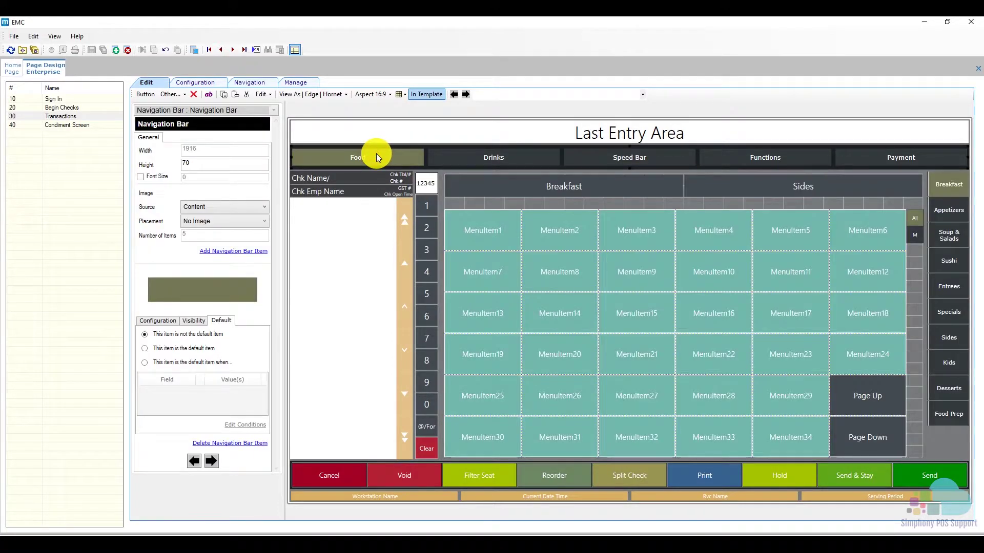
{"action": "left_click", "coordinate": [949, 189]}
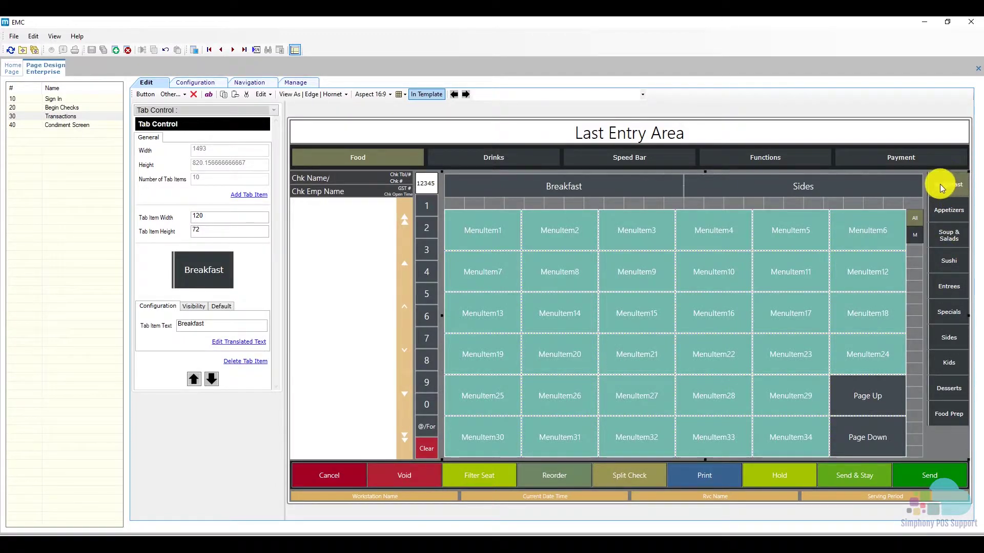
{"action": "left_click", "coordinate": [951, 209]}
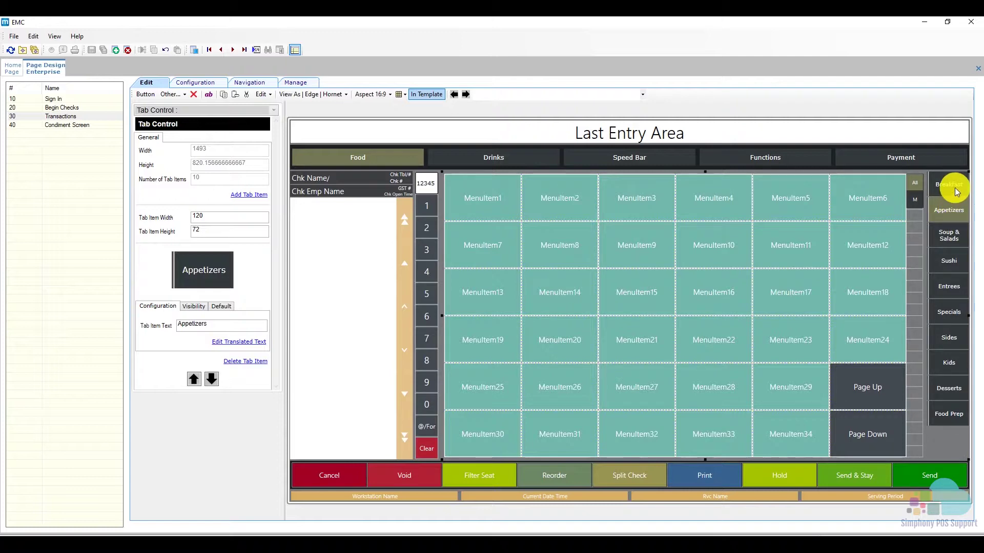
{"action": "left_click", "coordinate": [955, 187]}
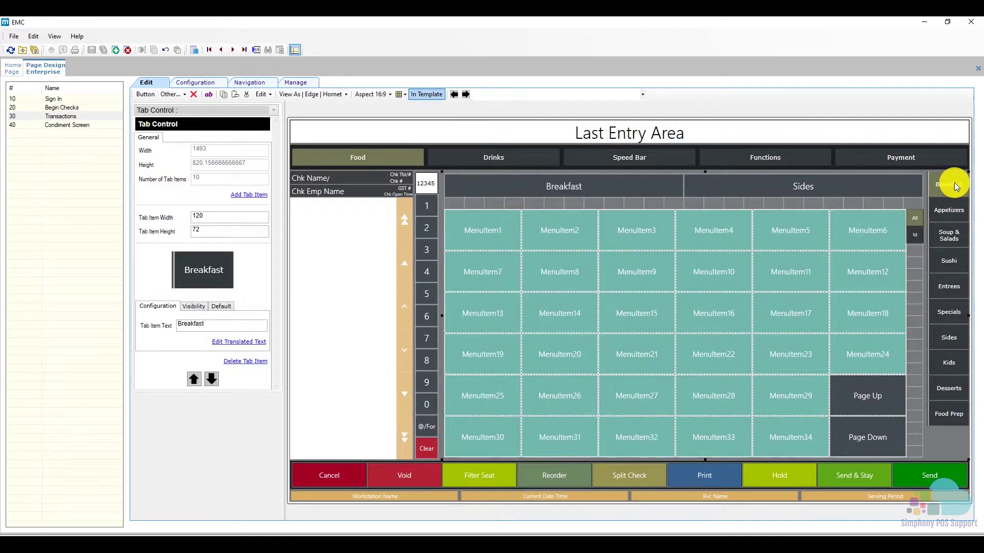
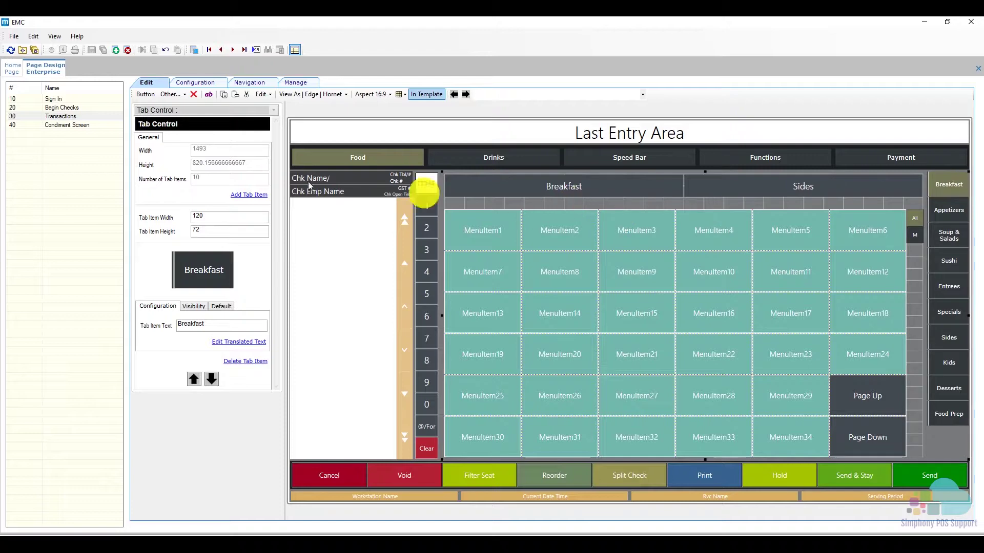
Open the Serving Periods of 1 - Restaurant and select the Lunch, Dinner and Late Night records to examine their numbers and times
{"action": "left_click", "coordinate": [14, 68]}
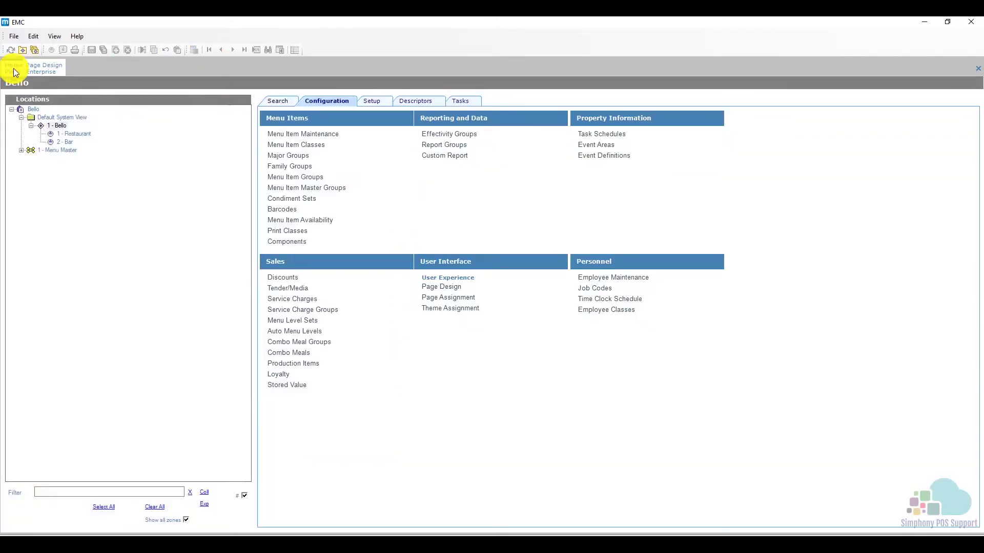
{"action": "left_click", "coordinate": [76, 136]}
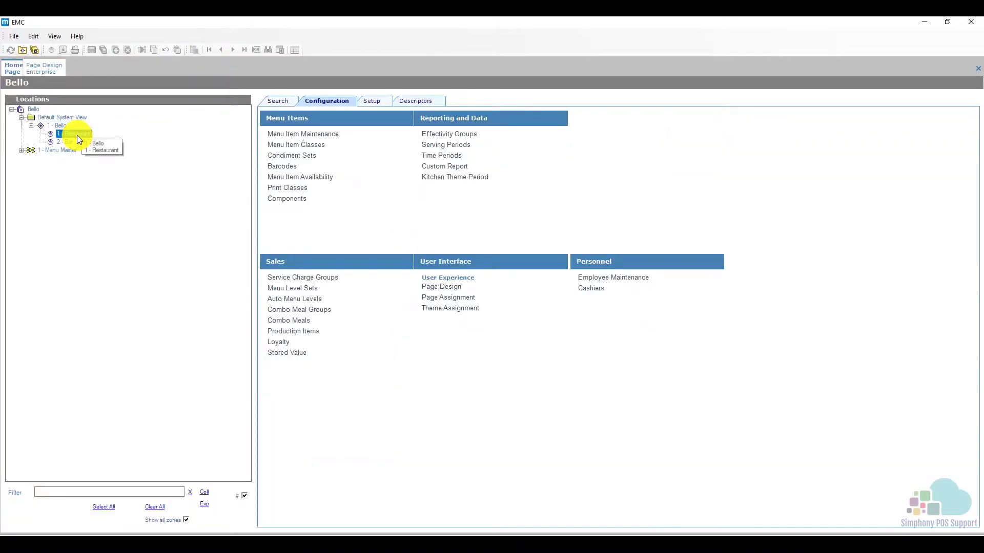
{"action": "left_click", "coordinate": [450, 146]}
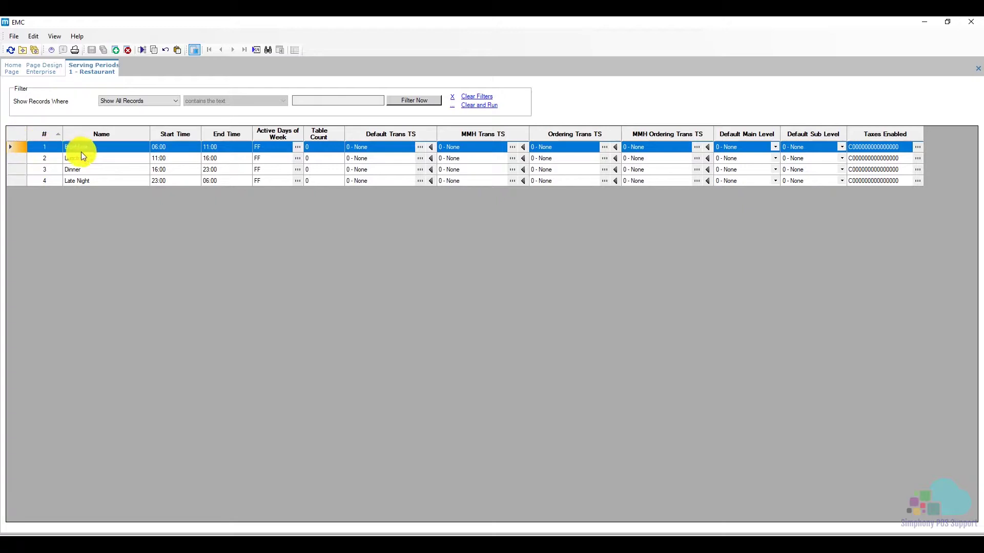
{"action": "left_click", "coordinate": [17, 159]}
{"action": "left_click", "coordinate": [18, 180], "text": "shift"}
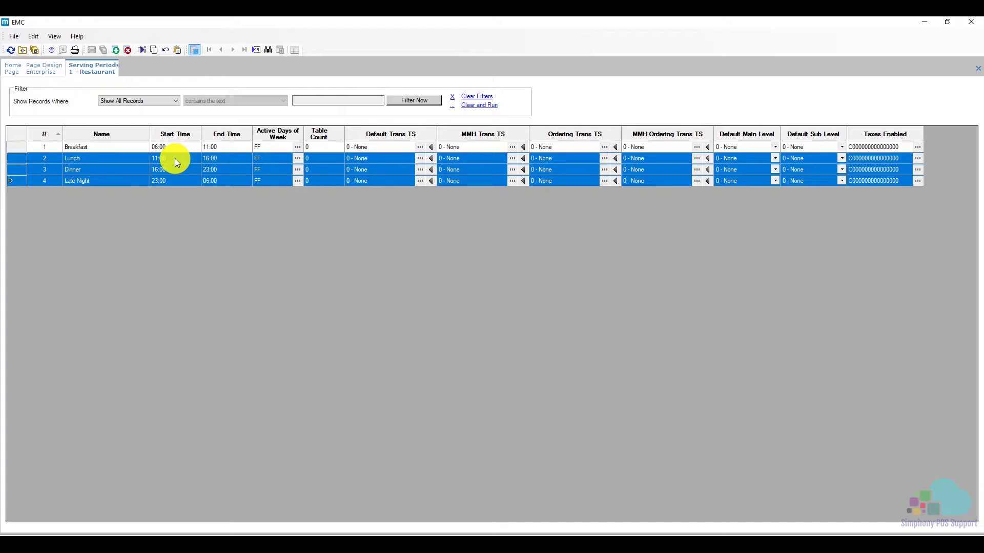
Select the Late Night serving period alone, close the Serving Periods of 1 - Restaurant and return to Page Design
{"action": "left_click", "coordinate": [109, 181]}
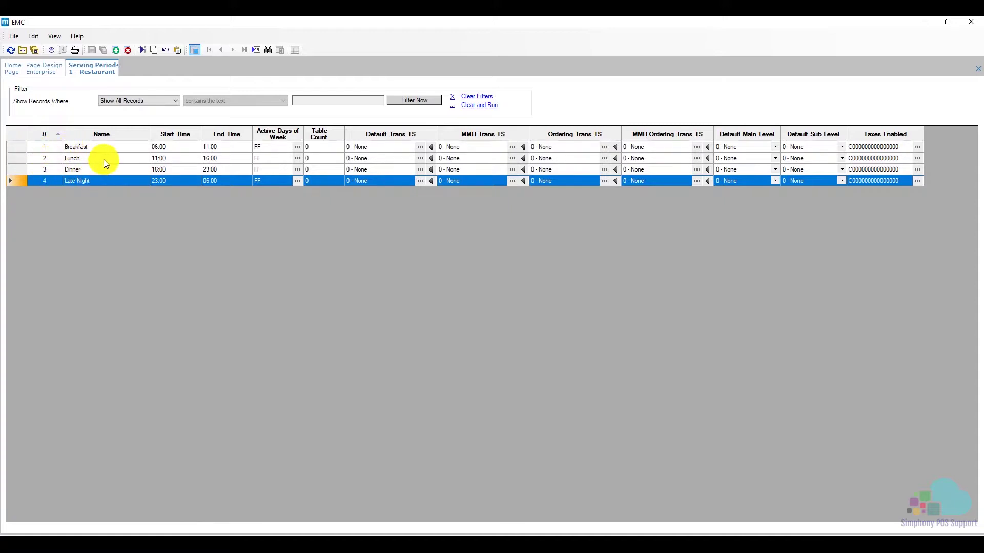
{"action": "right_click", "coordinate": [87, 70]}
{"action": "left_click", "coordinate": [97, 73]}
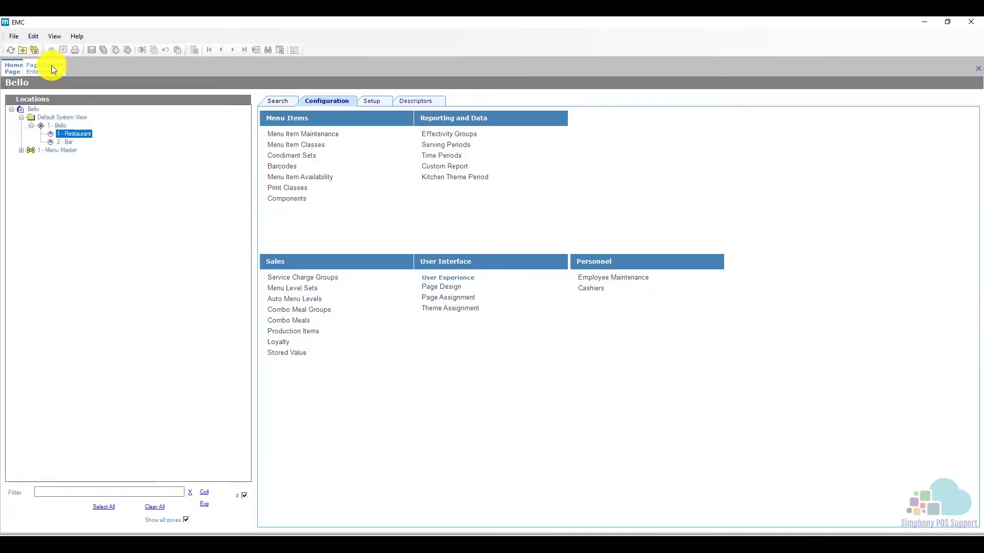
{"action": "left_click", "coordinate": [51, 67]}
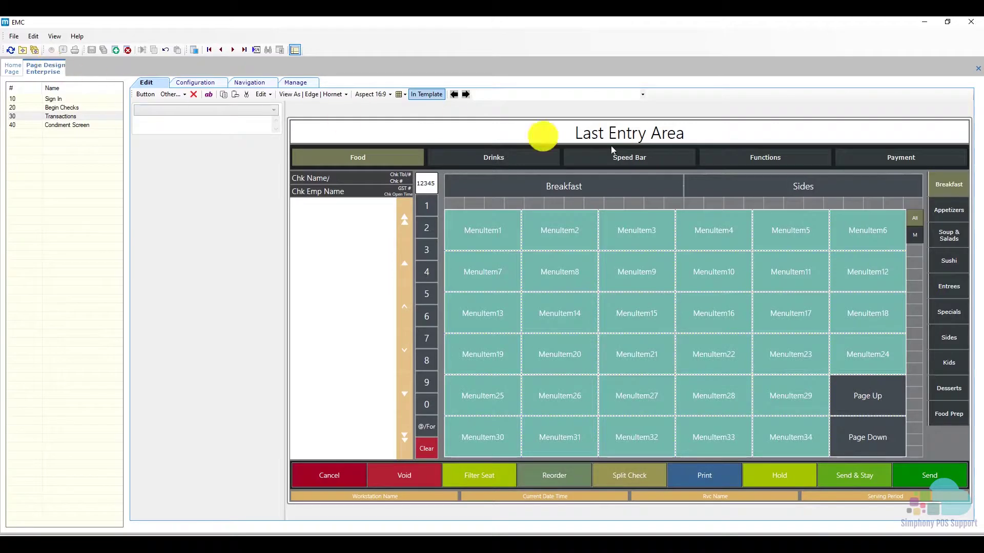
Make the Breakfast tab item on the Transactions page the default item when Serving Period = 1
{"action": "left_click", "coordinate": [946, 184]}
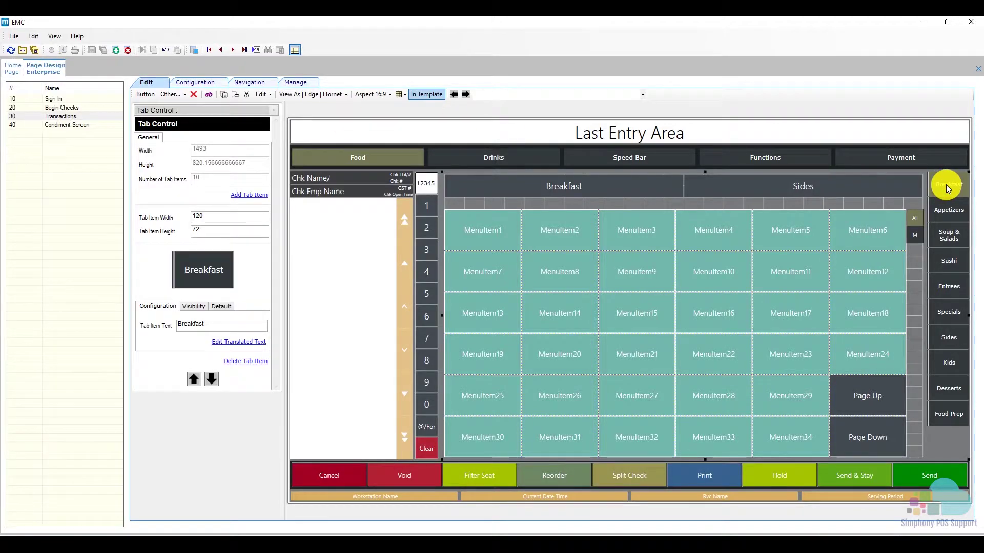
{"action": "left_click", "coordinate": [224, 306]}
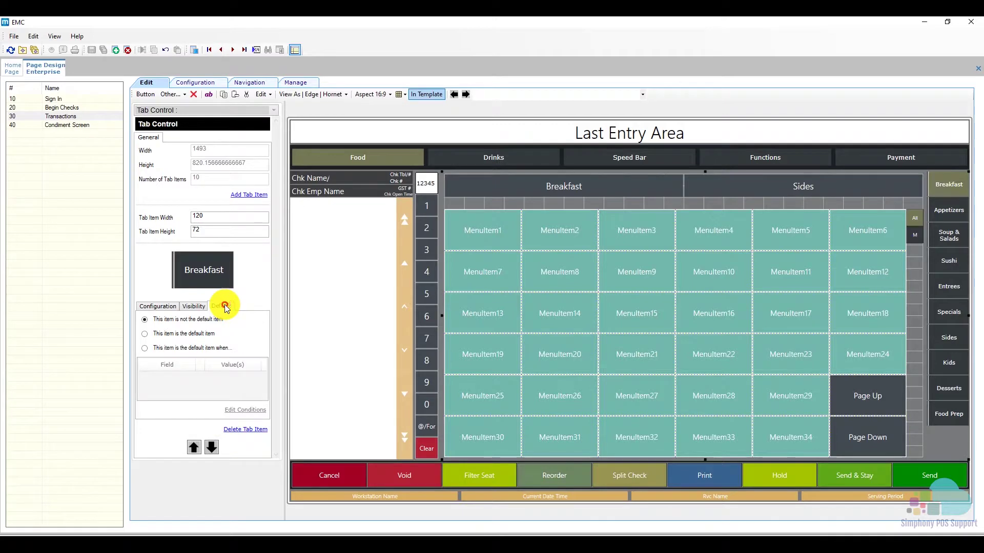
{"action": "left_click", "coordinate": [144, 348]}
{"action": "left_click", "coordinate": [247, 411]}
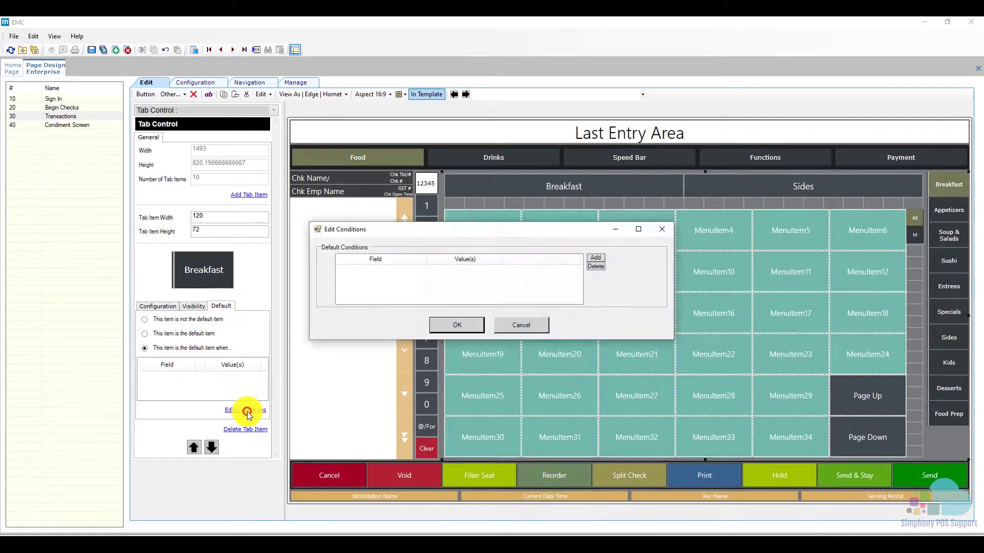
{"action": "left_click", "coordinate": [595, 257]}
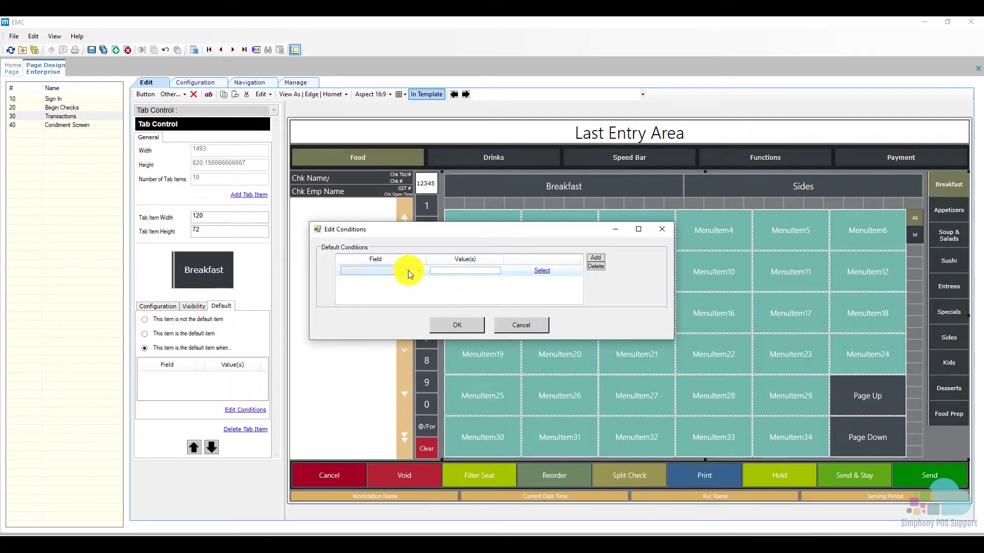
{"action": "left_click", "coordinate": [408, 270]}
{"action": "left_click", "coordinate": [380, 328]}
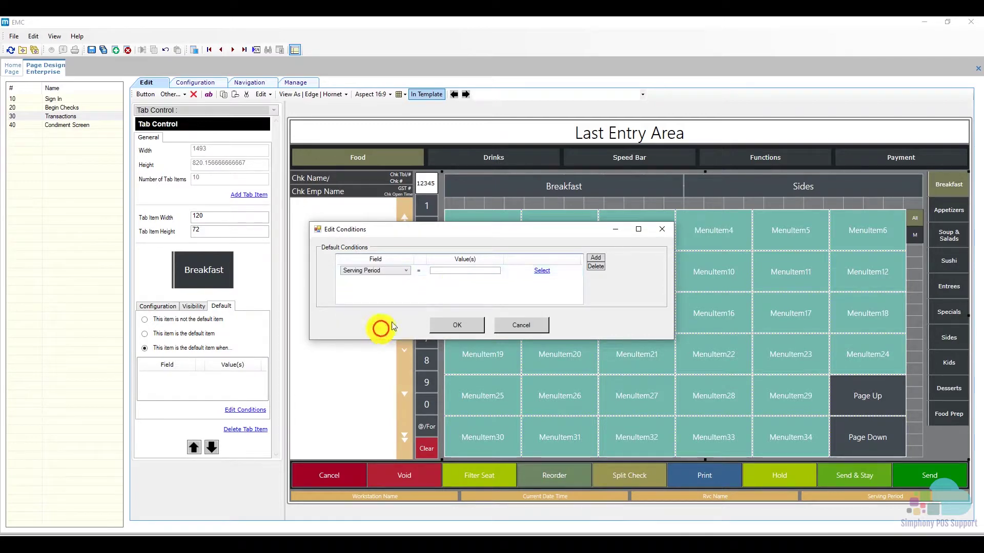
{"action": "left_click", "coordinate": [453, 270]}
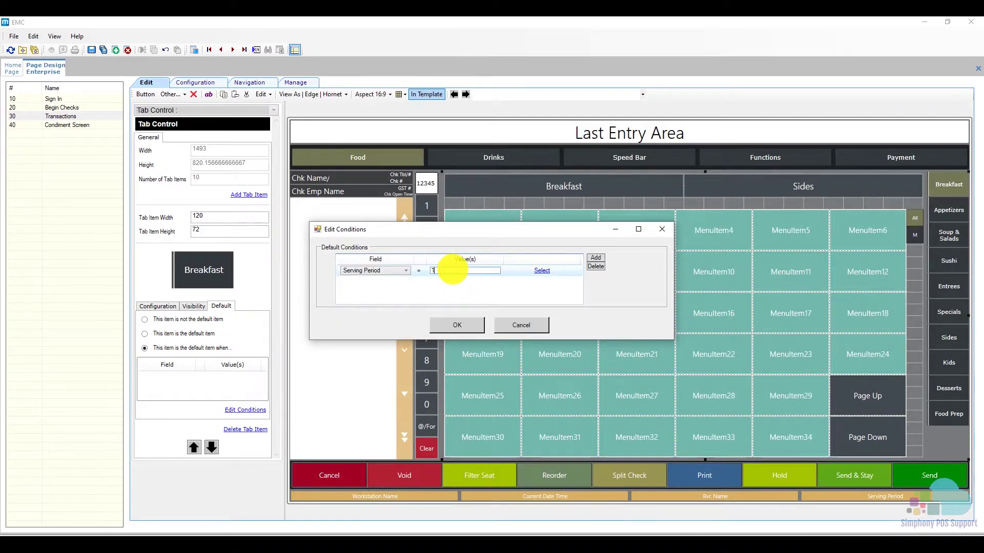
{"action": "left_click", "coordinate": [466, 323]}
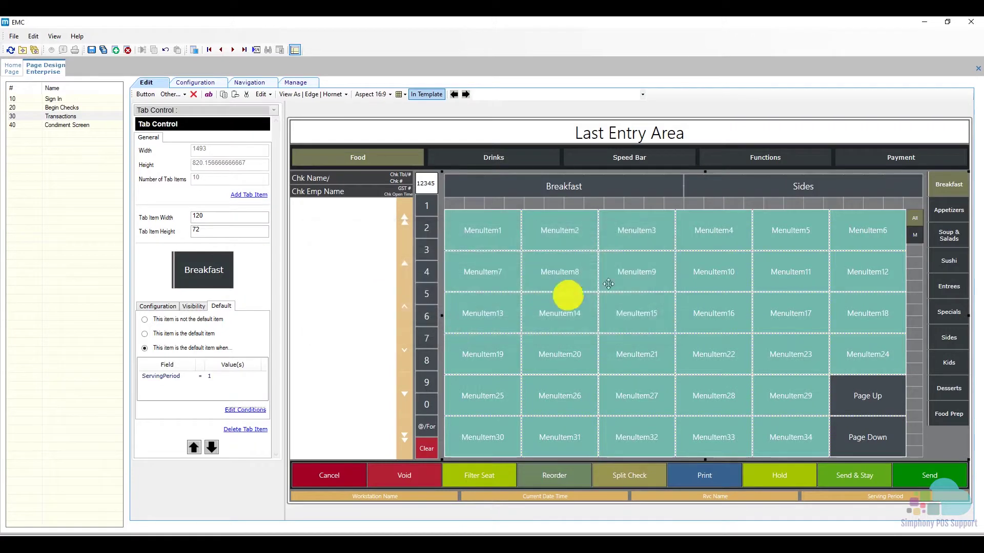
Make the Appetizers tab item the default item when Serving Period = 2,3,4 and save the Transactions page
{"action": "left_click", "coordinate": [949, 209]}
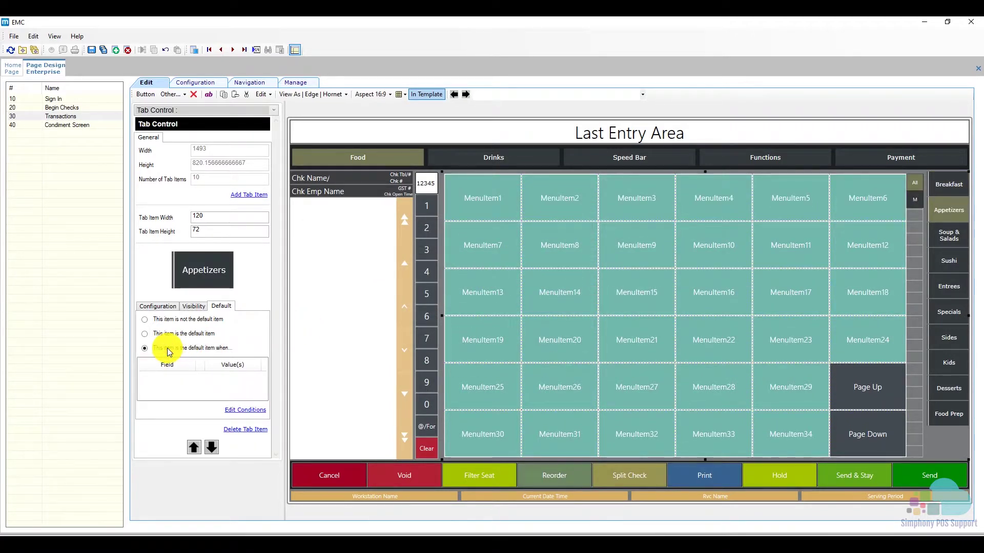
{"action": "left_click", "coordinate": [240, 409]}
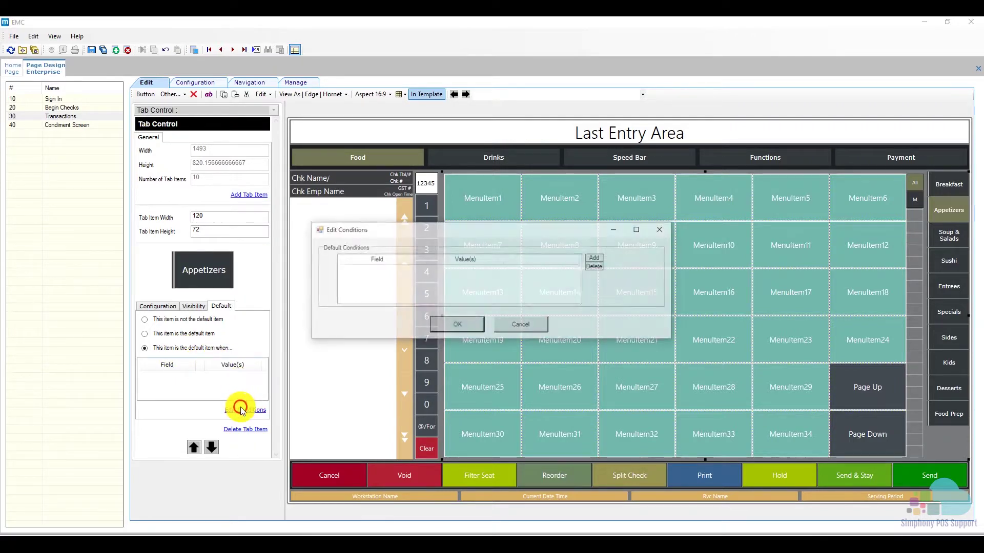
{"action": "left_click", "coordinate": [596, 257]}
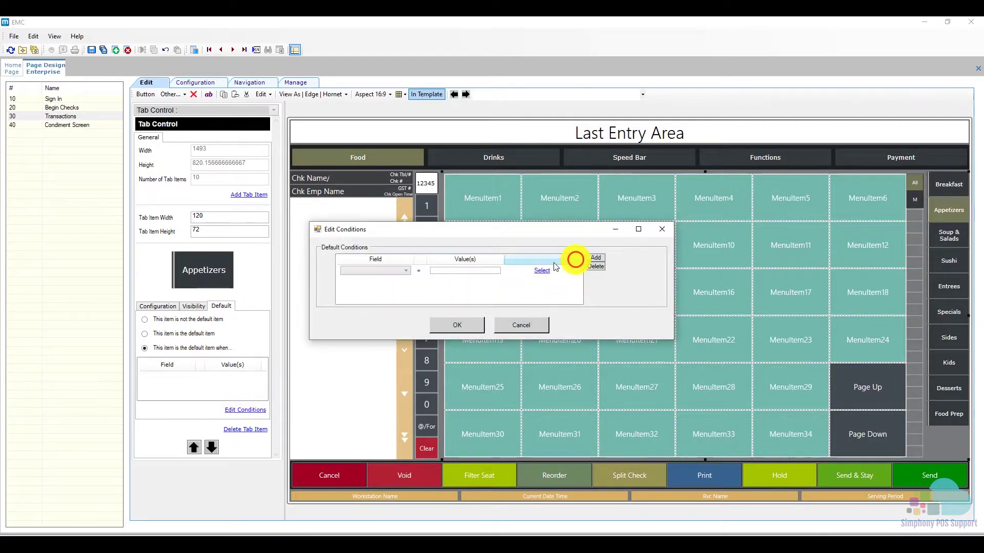
{"action": "left_click", "coordinate": [408, 271]}
{"action": "left_click", "coordinate": [389, 331]}
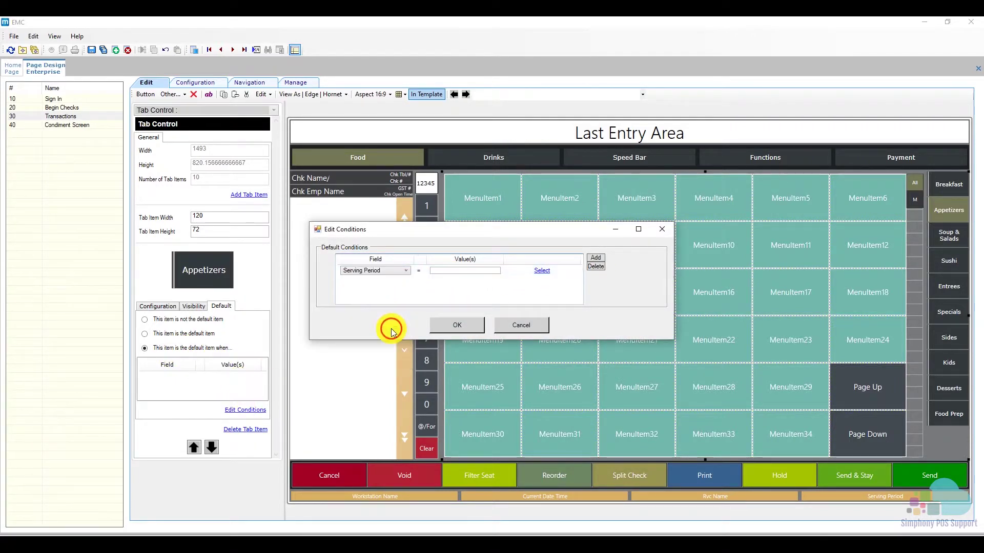
{"action": "left_click", "coordinate": [451, 275]}
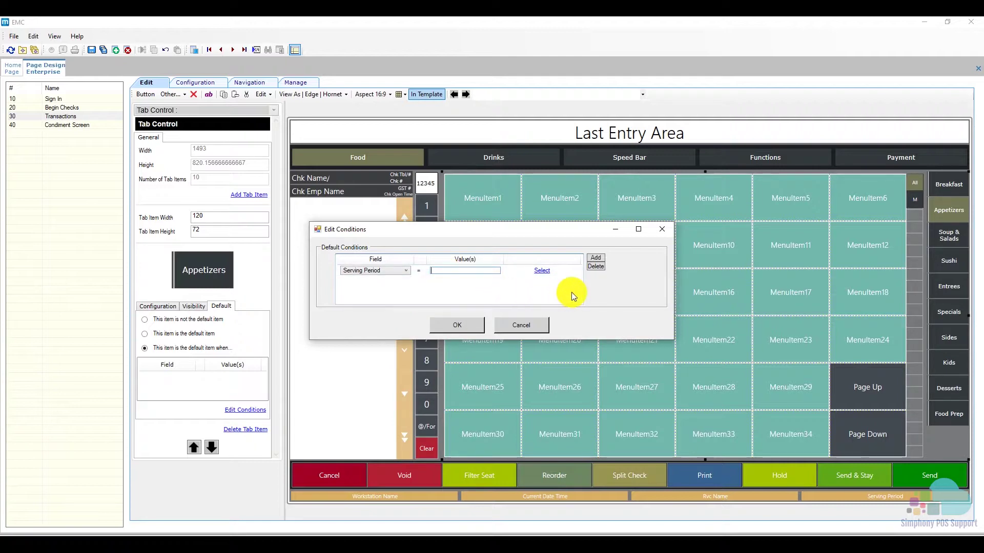
{"action": "type", "text": "2,3,4"}
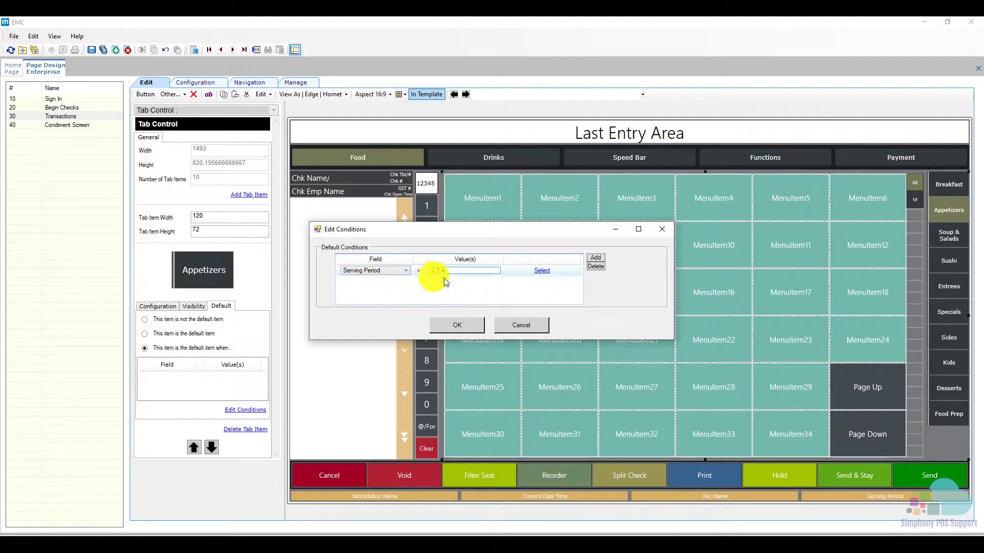
{"action": "left_click", "coordinate": [457, 325]}
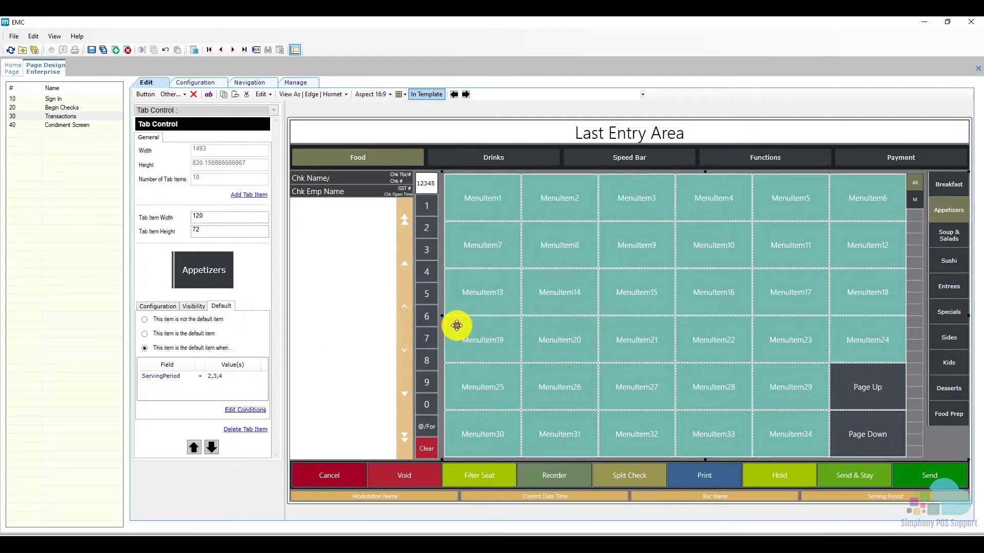
{"action": "left_click", "coordinate": [95, 50]}
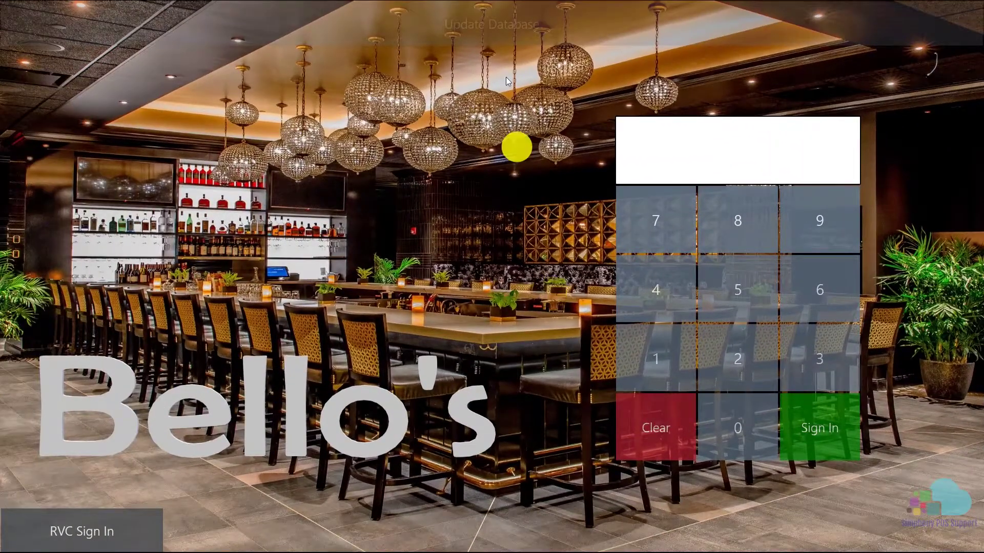
Switch to the POS, sign in with the employee ID number and begin a fast transaction to check the default food tab
{"action": "left_click", "coordinate": [658, 355]}
{"action": "left_click", "coordinate": [809, 429]}
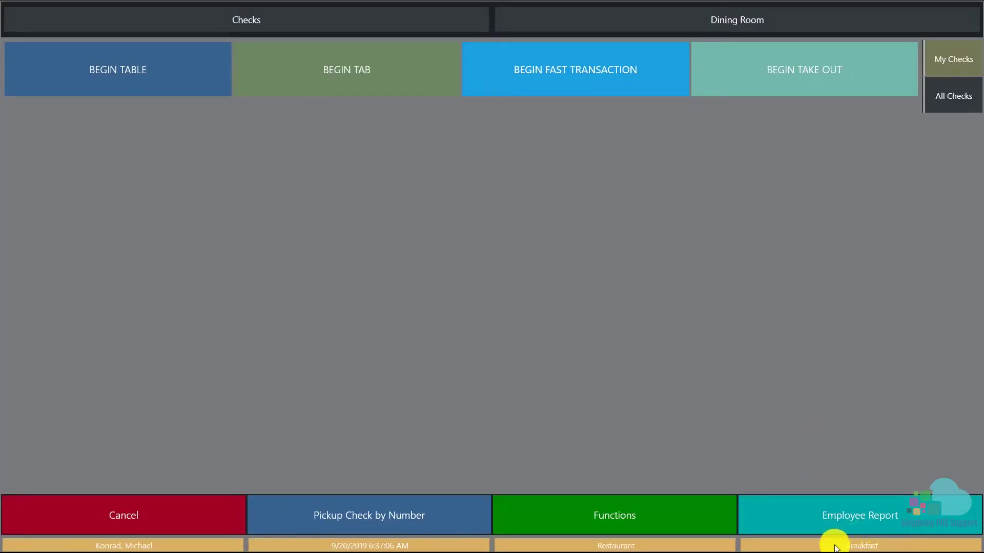
{"action": "left_click", "coordinate": [588, 76]}
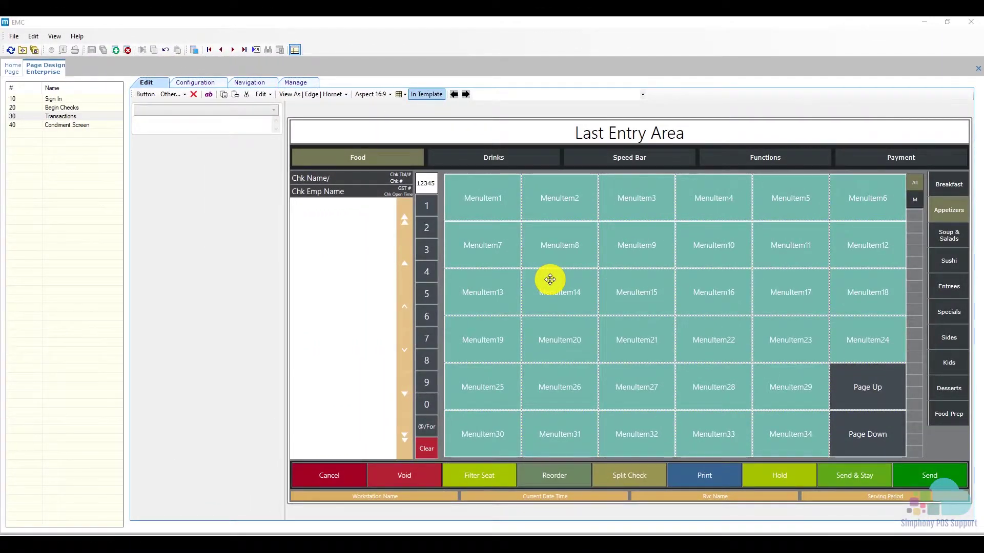
Switch to EMC and examine the Employee and Manager tab items under the Transactions page's Functions navigation item
{"action": "left_click", "coordinate": [763, 159]}
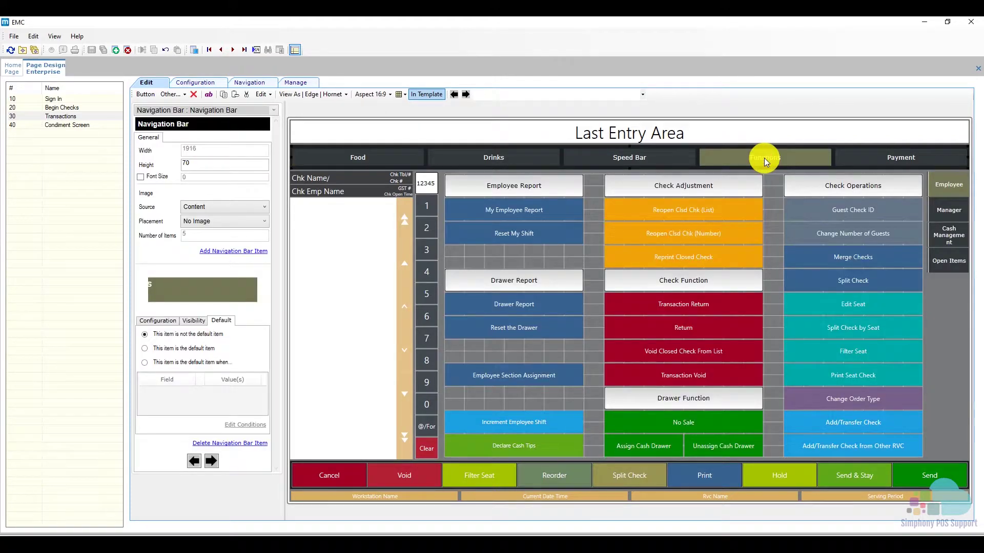
{"action": "left_click", "coordinate": [949, 181]}
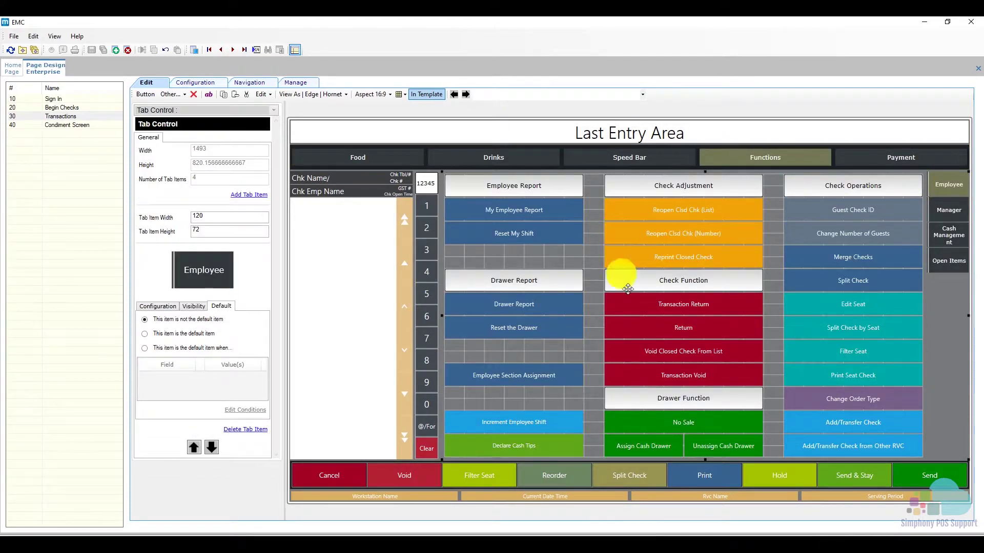
{"action": "left_click", "coordinate": [948, 211]}
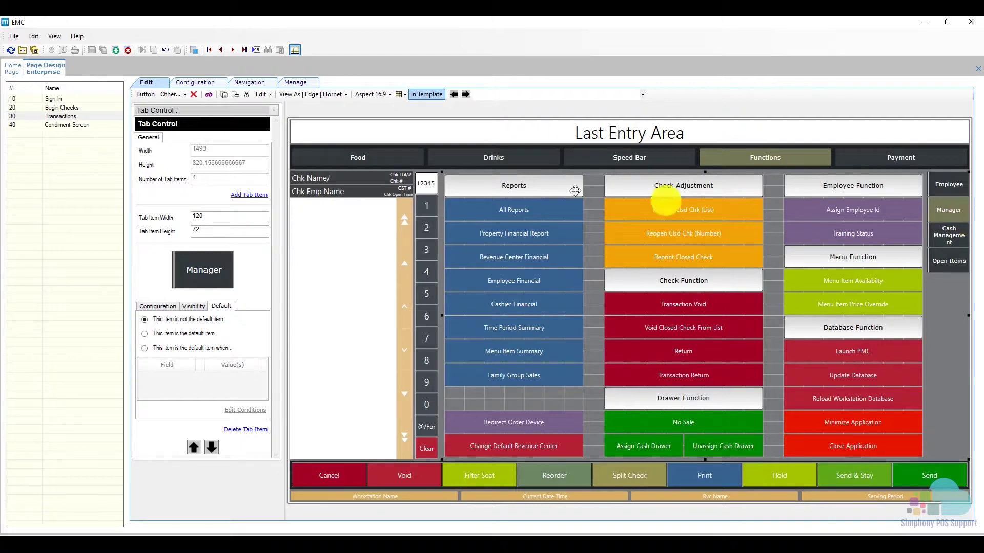
Open the Employee Classes of property 1 - Bello to look up the Manager class number, and close them
{"action": "left_click", "coordinate": [11, 68]}
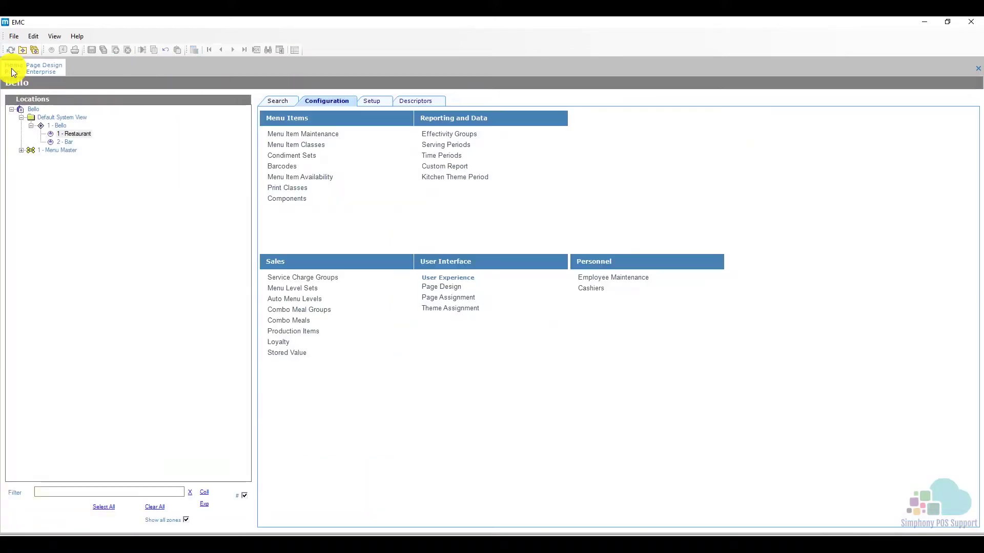
{"action": "left_click", "coordinate": [55, 126]}
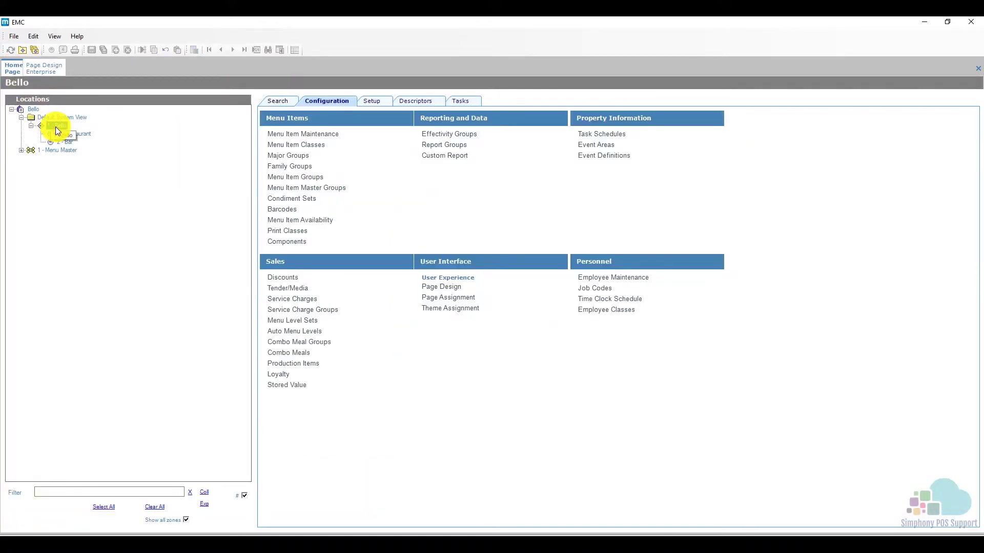
{"action": "left_click", "coordinate": [342, 103]}
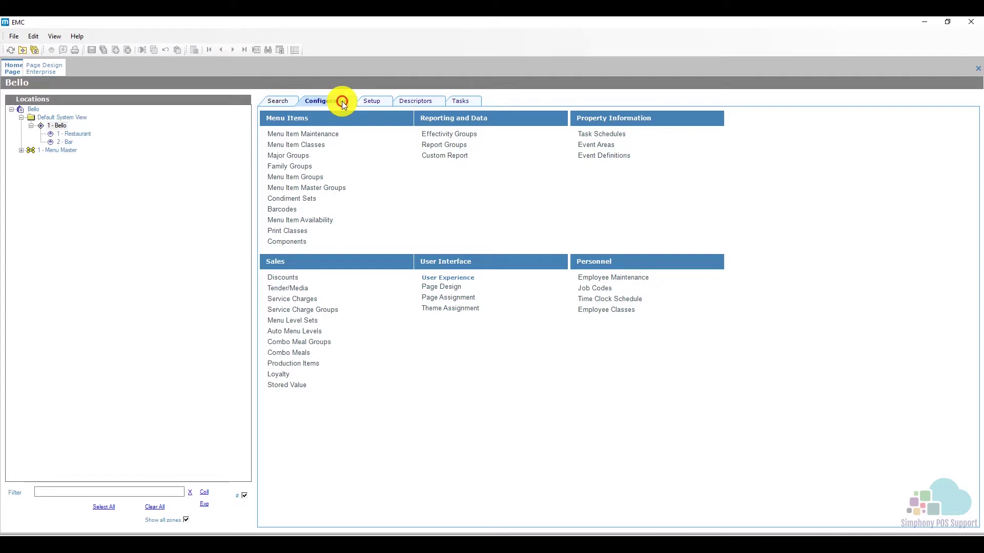
{"action": "left_click", "coordinate": [601, 310]}
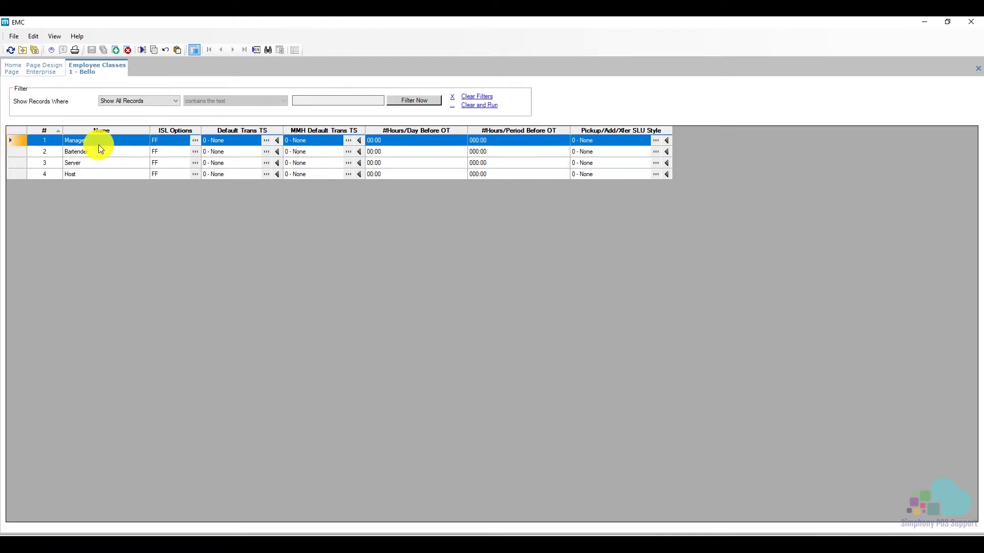
{"action": "right_click", "coordinate": [93, 70]}
{"action": "left_click", "coordinate": [108, 76]}
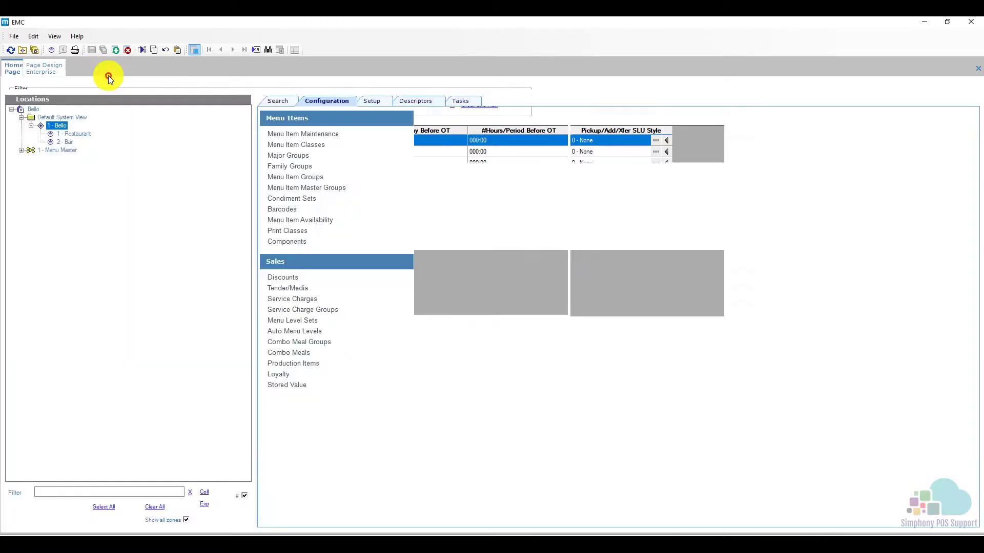
Switch the Manager tab item under Functions on the Transactions page to conditional visibility
{"action": "left_click", "coordinate": [63, 67]}
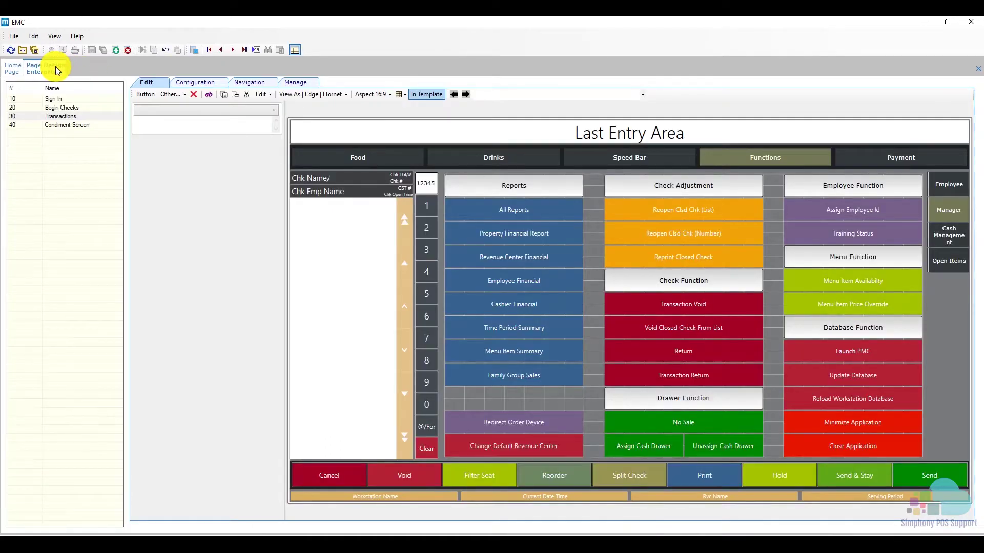
{"action": "left_click", "coordinate": [948, 212]}
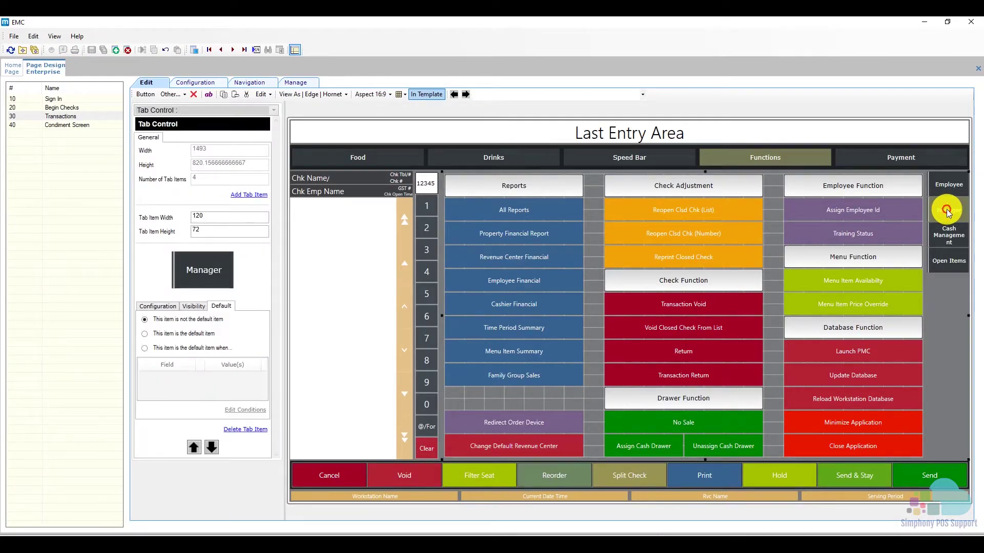
{"action": "left_click", "coordinate": [197, 307]}
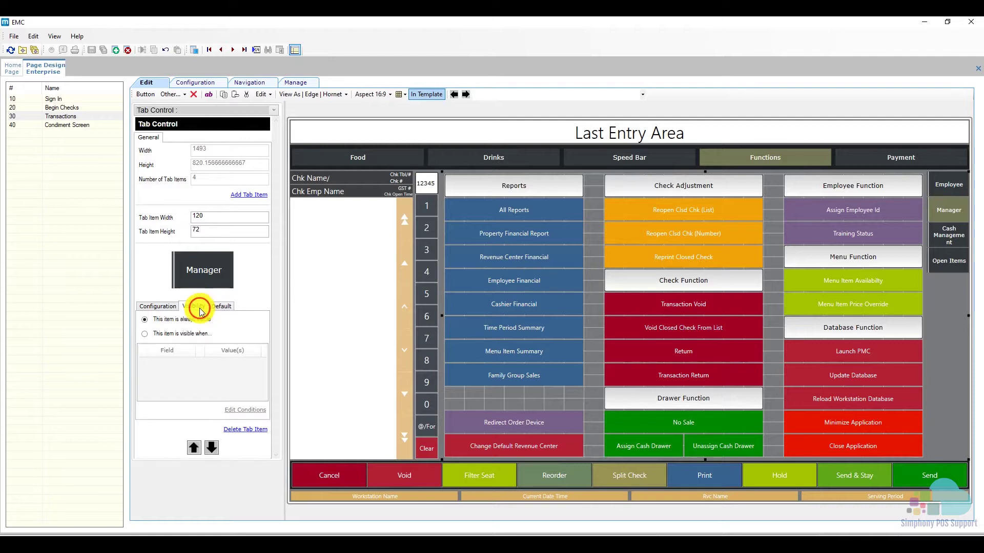
{"action": "left_click", "coordinate": [144, 333]}
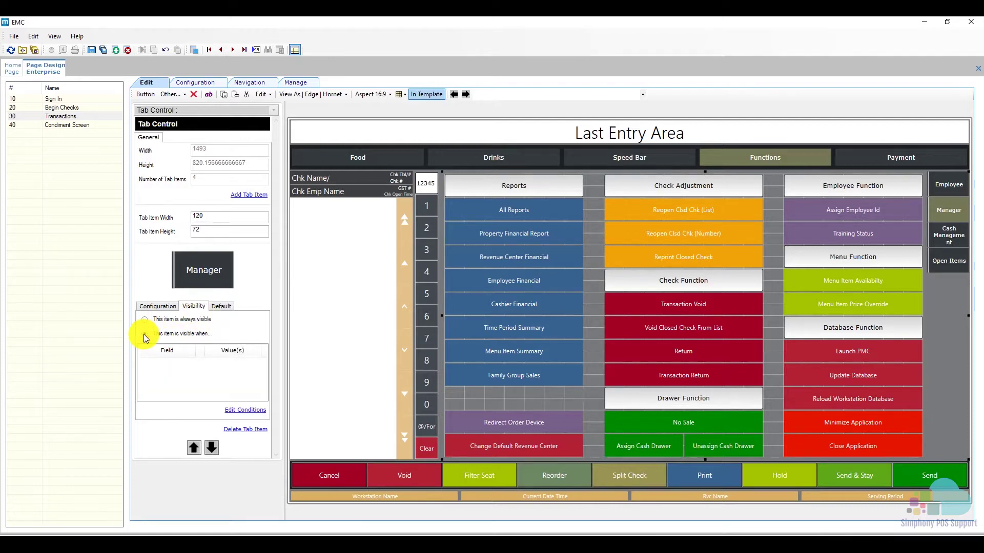
Add Employee Class = 1 as the Manager tab item's visibility condition and save the Transactions page
{"action": "left_click", "coordinate": [251, 410]}
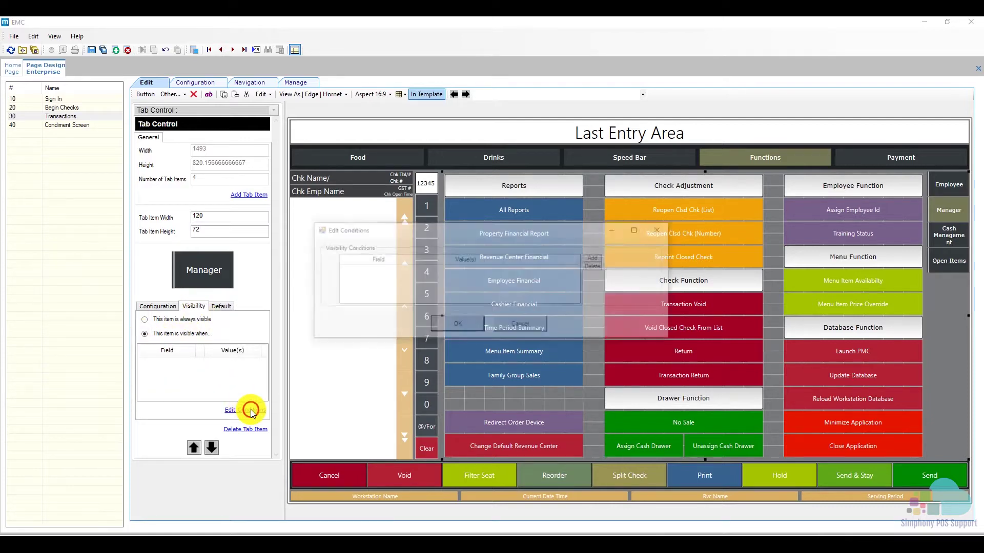
{"action": "left_click", "coordinate": [596, 259]}
{"action": "left_click", "coordinate": [408, 269]}
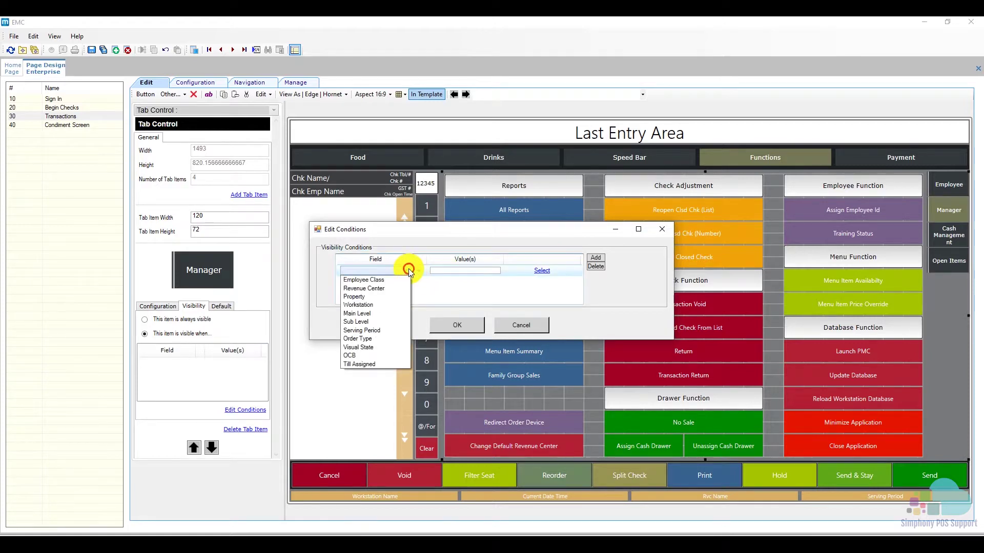
{"action": "left_click", "coordinate": [388, 281]}
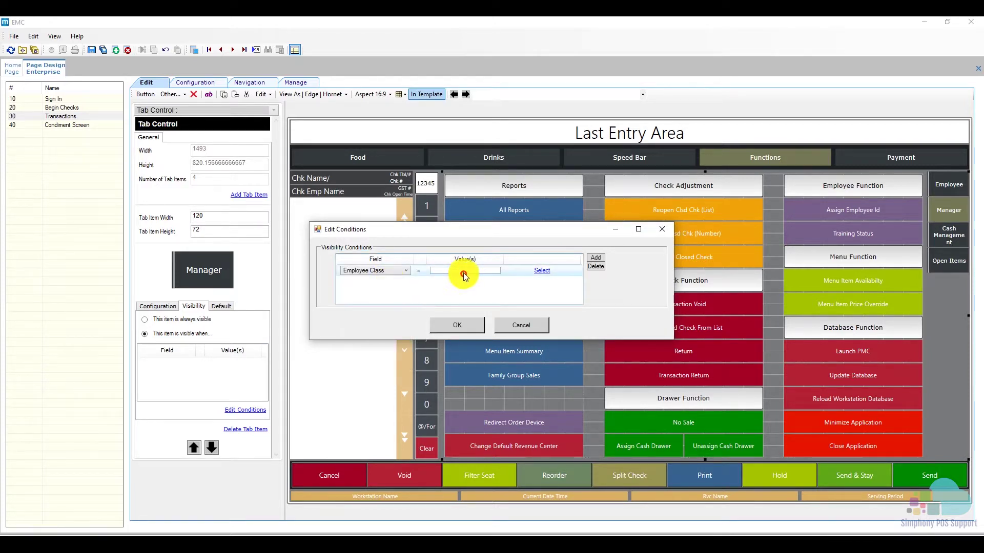
{"action": "left_click", "coordinate": [464, 276]}
{"action": "type", "text": "1"}
{"action": "left_click", "coordinate": [450, 326]}
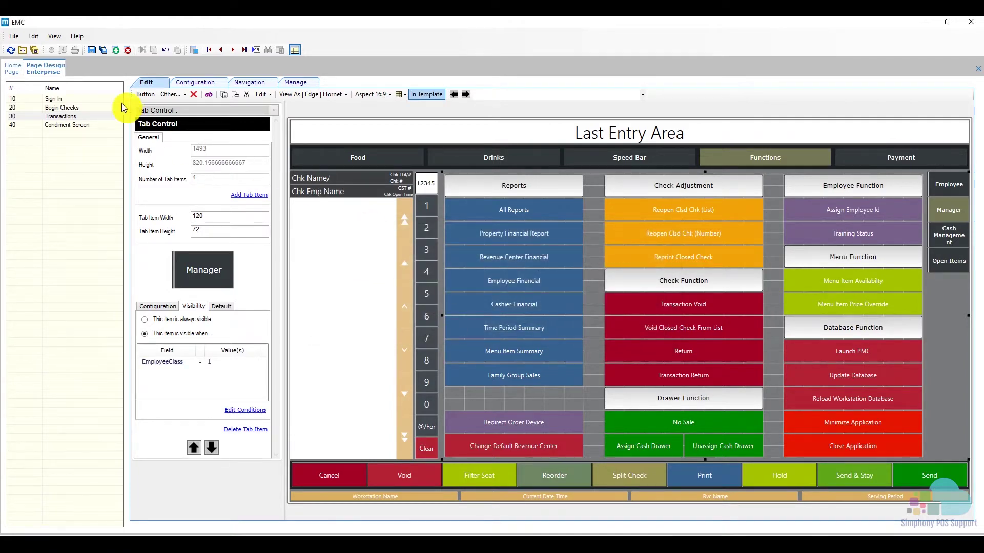
{"action": "left_click", "coordinate": [91, 49]}
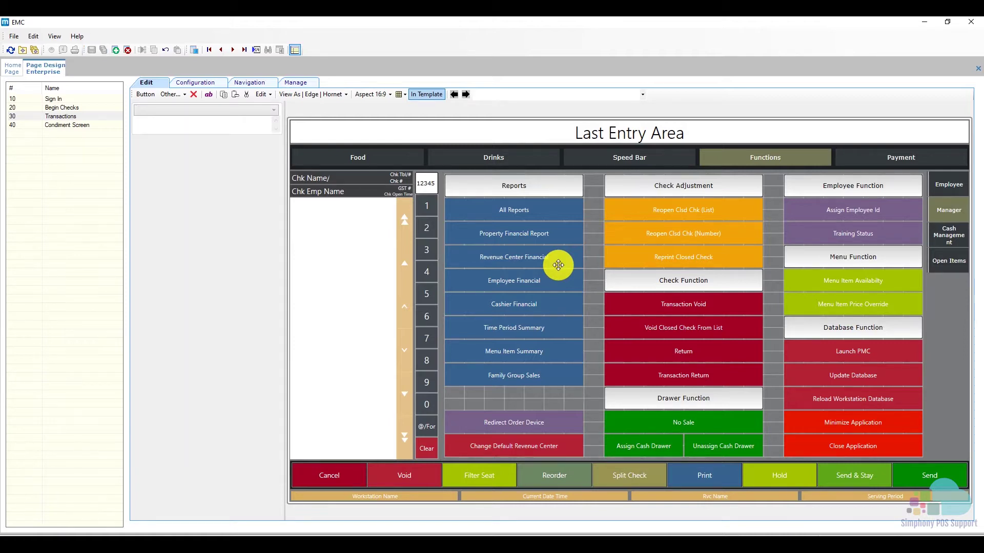
{"action": "left_click", "coordinate": [937, 212]}
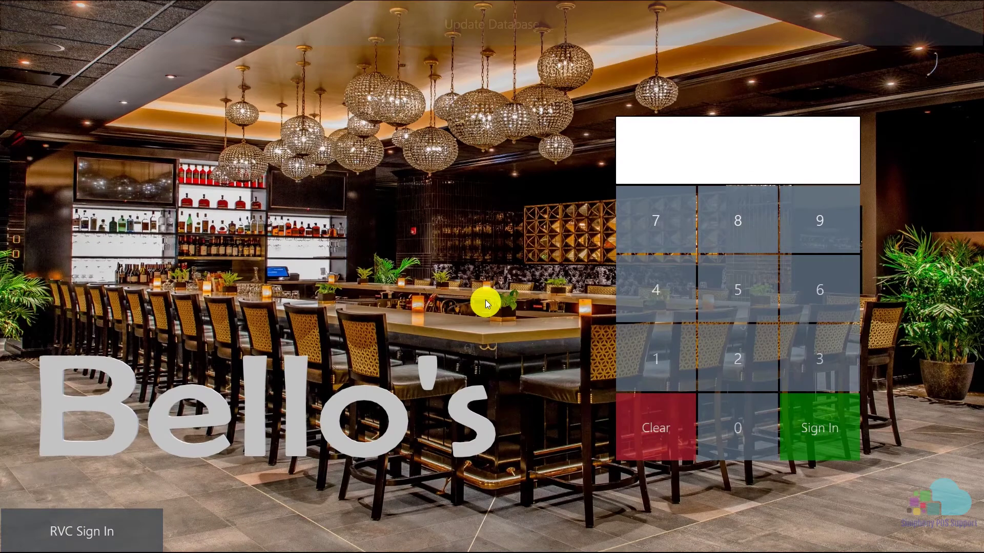
Switch to the POS, sign in with the manager's employee ID number and check the Manager tab under Functions
{"action": "left_click", "coordinate": [641, 350]}
{"action": "left_click", "coordinate": [801, 426]}
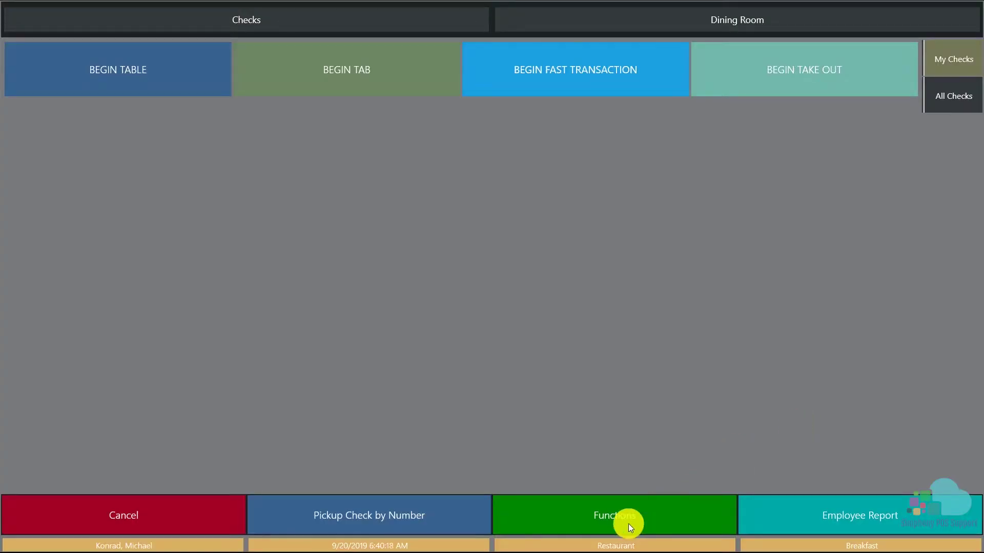
{"action": "left_click", "coordinate": [654, 521]}
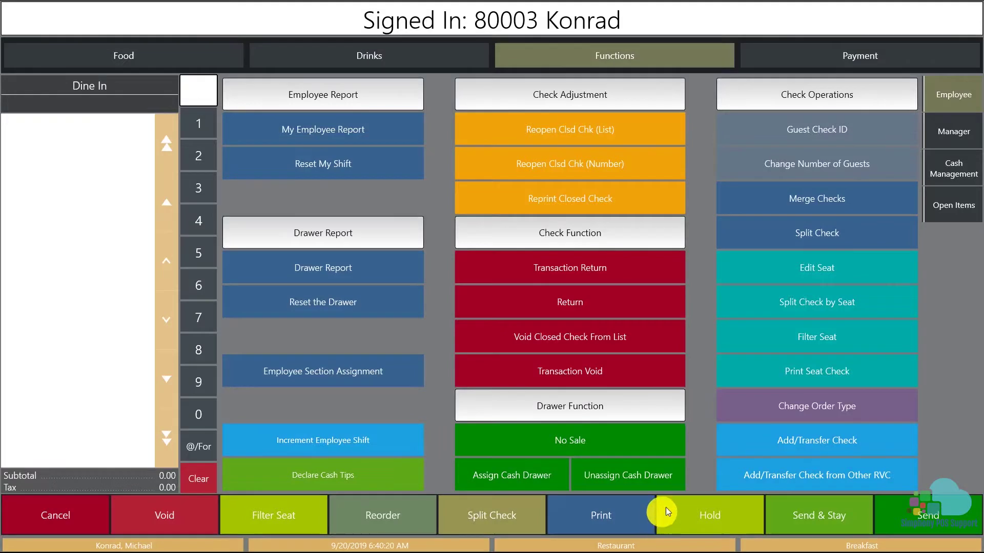
{"action": "left_click", "coordinate": [948, 135]}
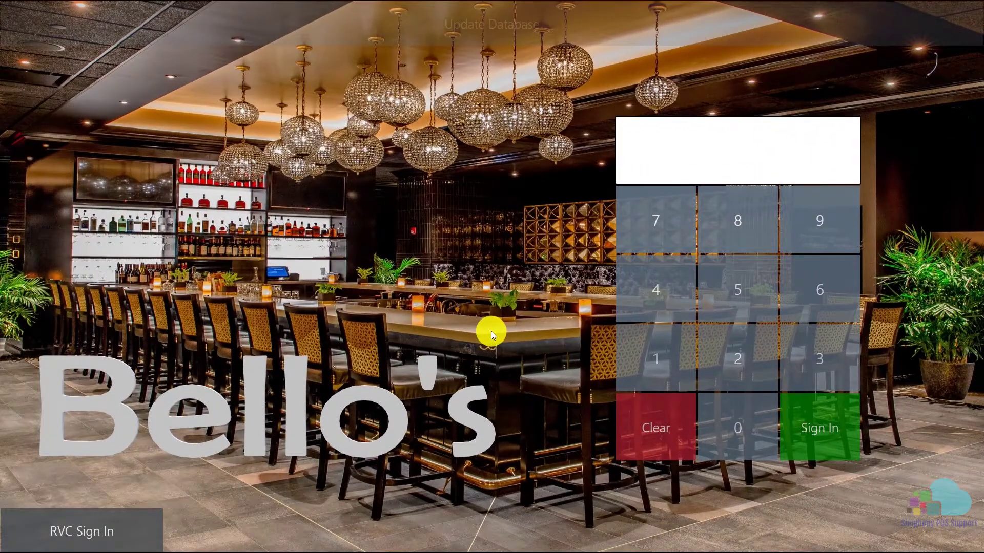
Sign in on the POS with the non-manager's employee ID number and check which tabs Functions offers
{"action": "left_click", "coordinate": [747, 363]}
{"action": "left_click", "coordinate": [811, 419]}
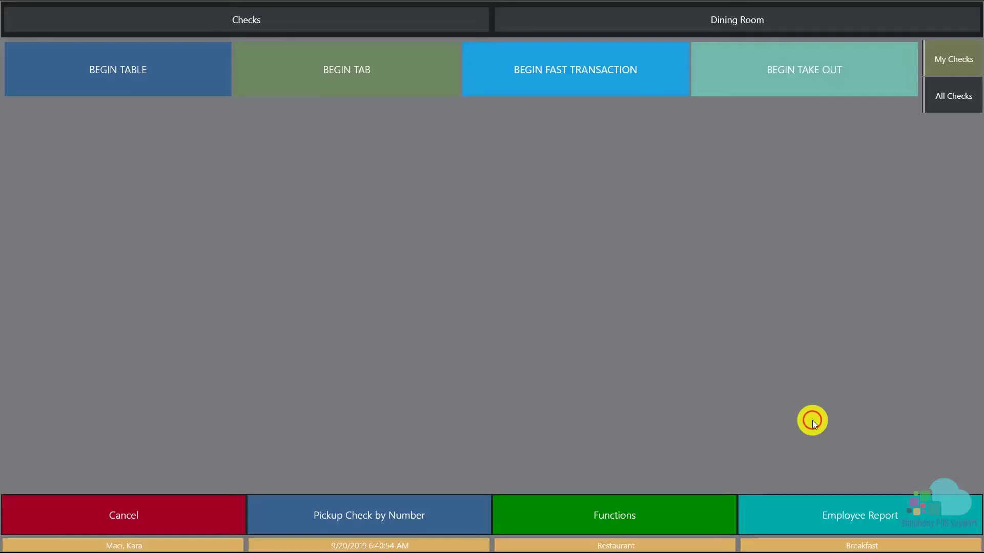
{"action": "left_click", "coordinate": [638, 514]}
{"action": "left_click", "coordinate": [956, 100]}
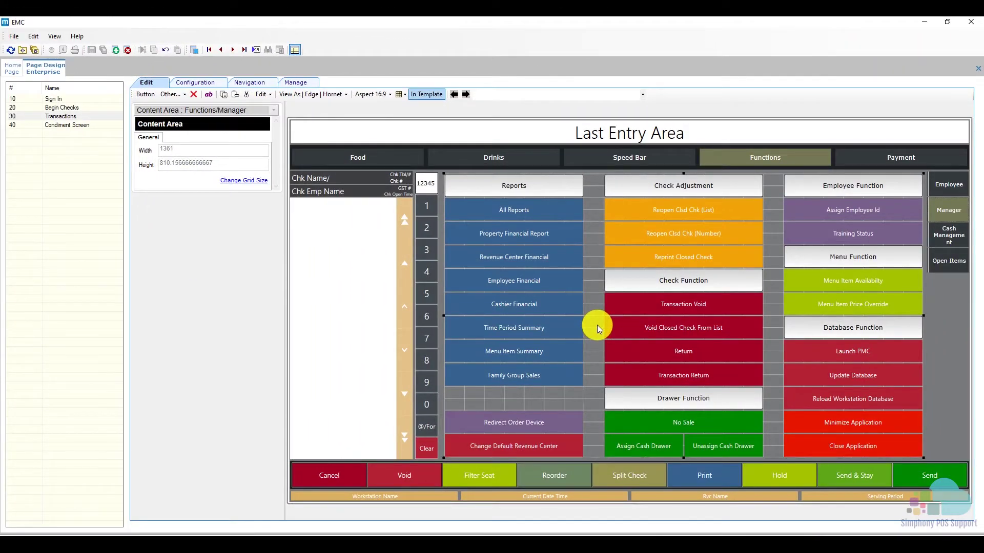
Switch to EMC, open the Manager tab item's visibility conditions and examine the available condition fields
{"action": "left_click", "coordinate": [946, 210]}
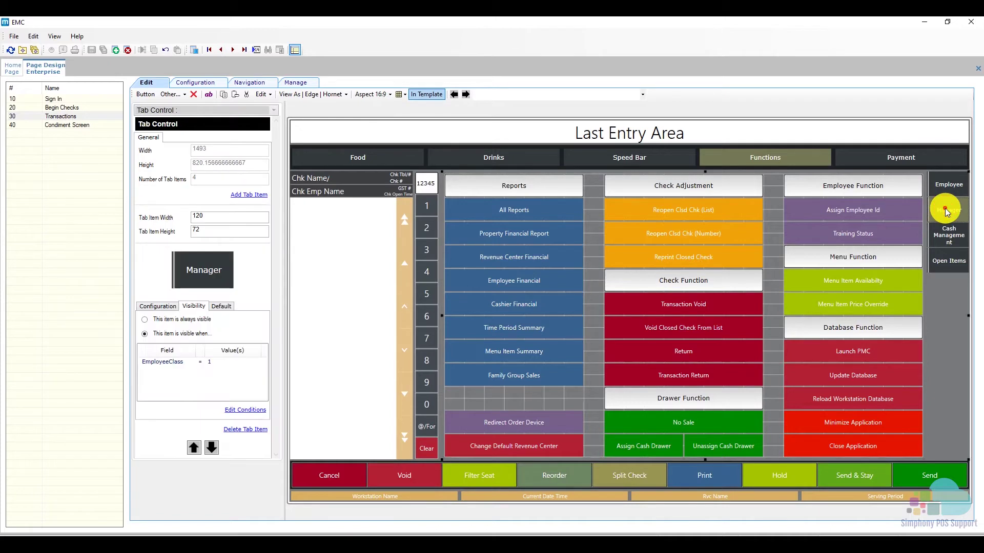
{"action": "left_click", "coordinate": [201, 362]}
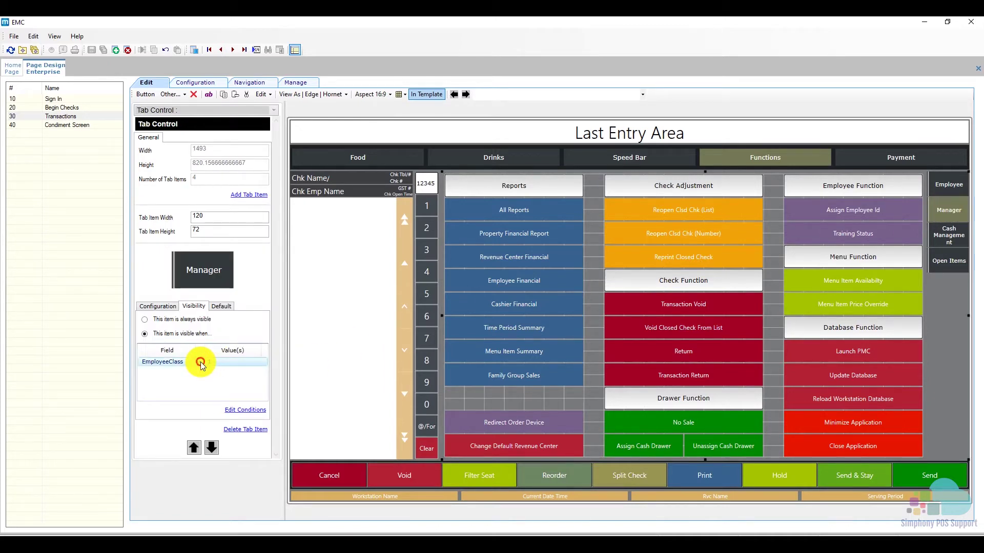
{"action": "left_click", "coordinate": [246, 409]}
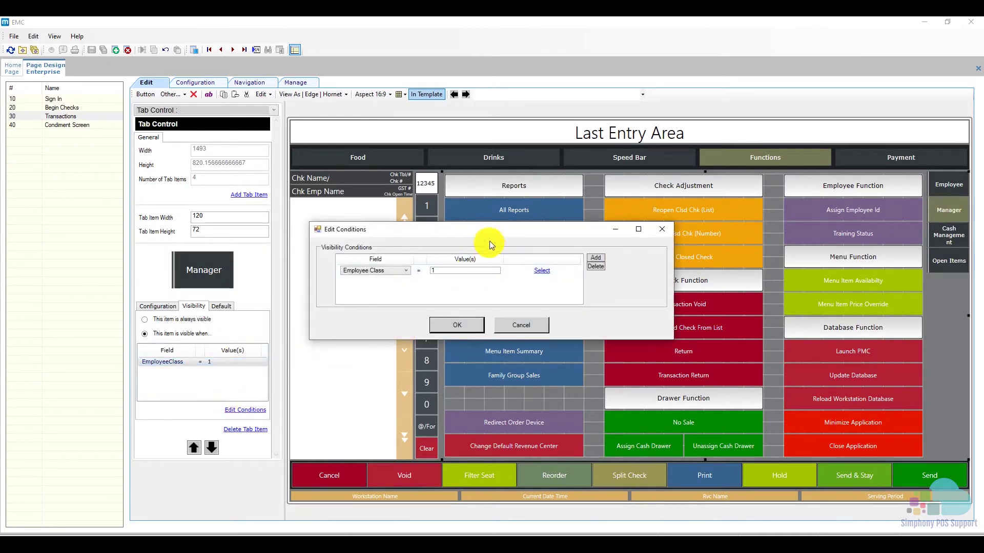
{"action": "left_click_drag", "start_coordinate": [490, 241], "coordinate": [554, 235]}
{"action": "left_click", "coordinate": [472, 263]}
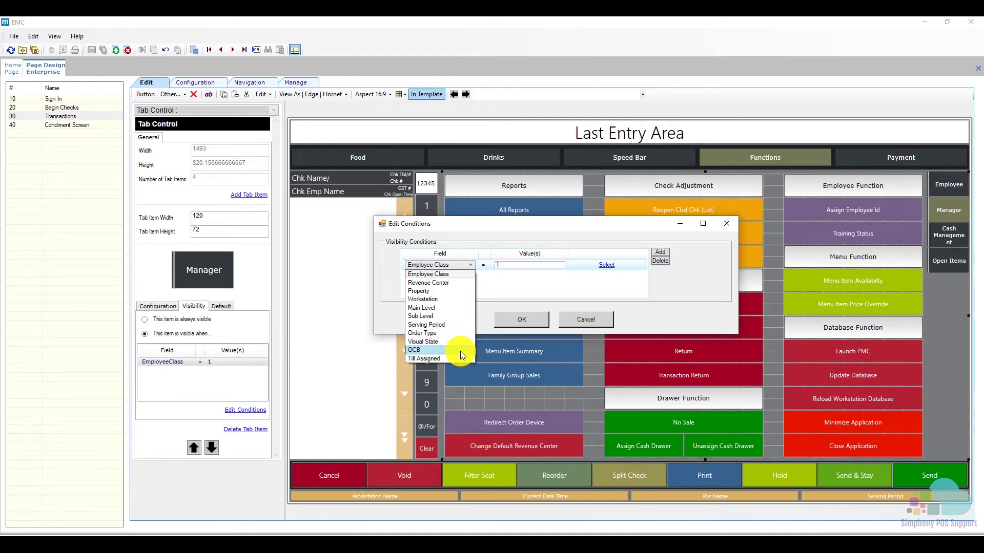
{"action": "key", "text": "Escape"}
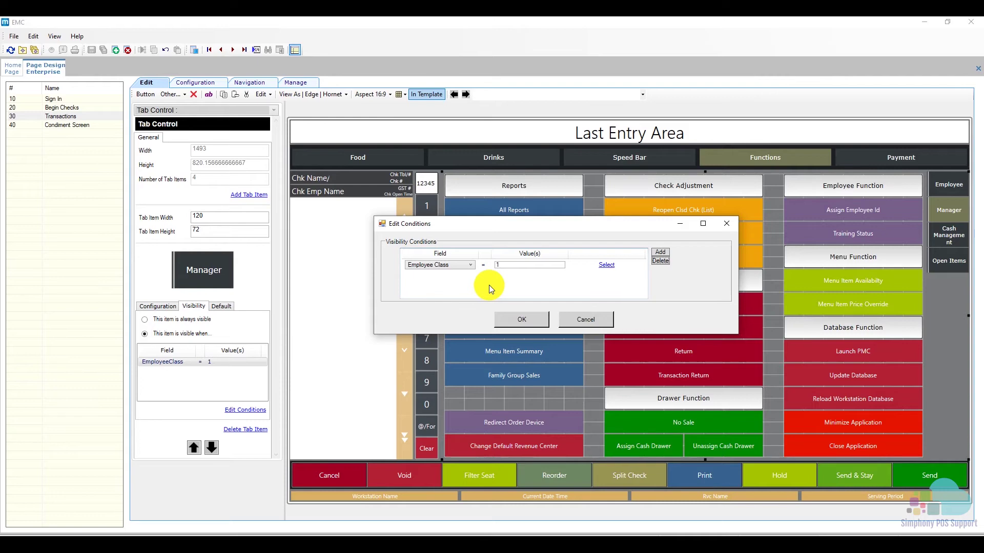
Add a second visibility condition, Revenue Center = 2, to the Manager tab item
{"action": "left_click", "coordinate": [660, 253]}
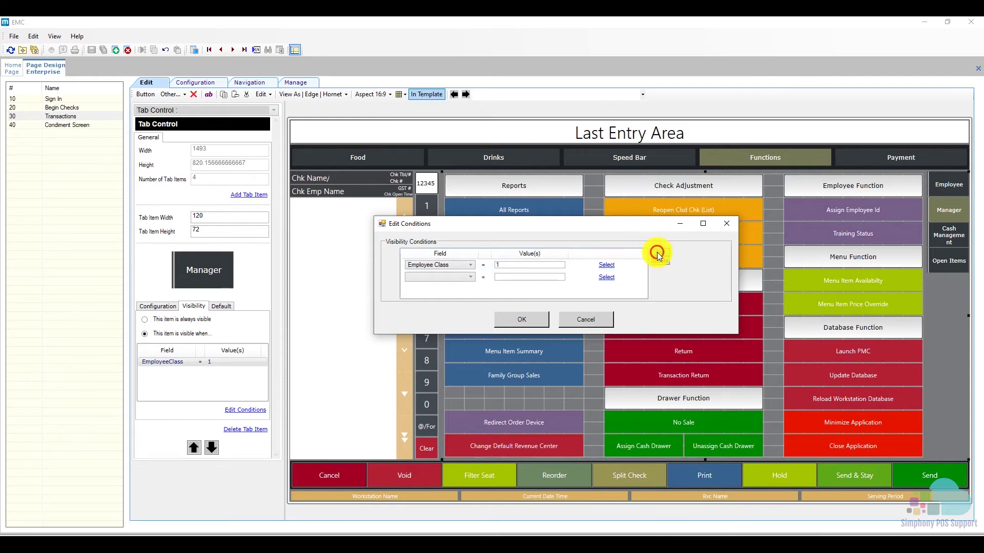
{"action": "left_click", "coordinate": [474, 281]}
{"action": "left_click", "coordinate": [472, 280]}
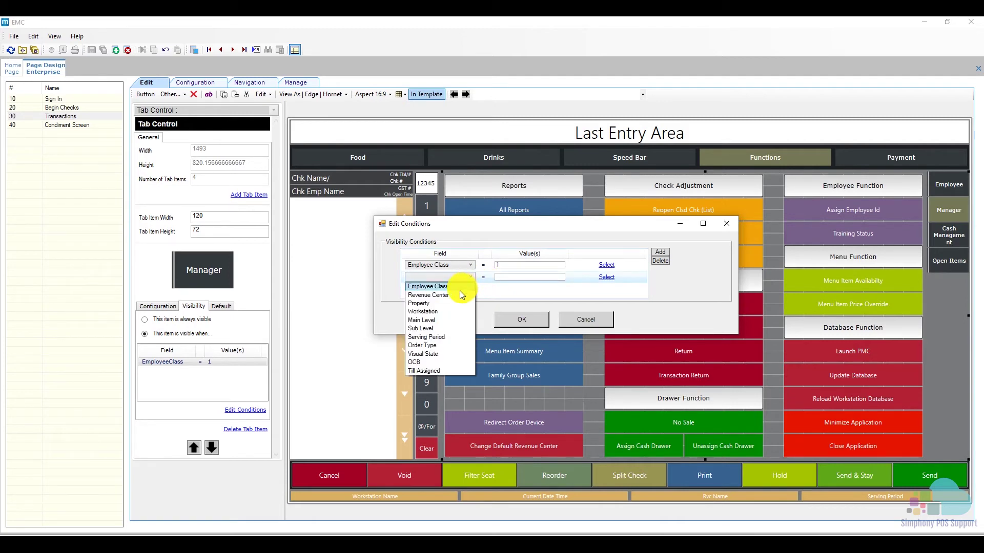
{"action": "left_click", "coordinate": [454, 295]}
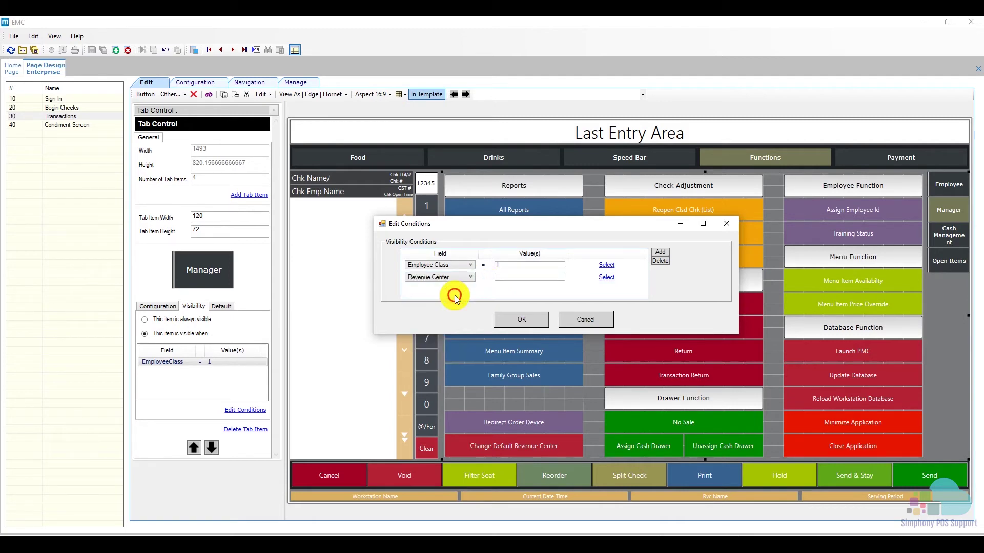
{"action": "left_click", "coordinate": [514, 281]}
{"action": "type", "text": "2"}
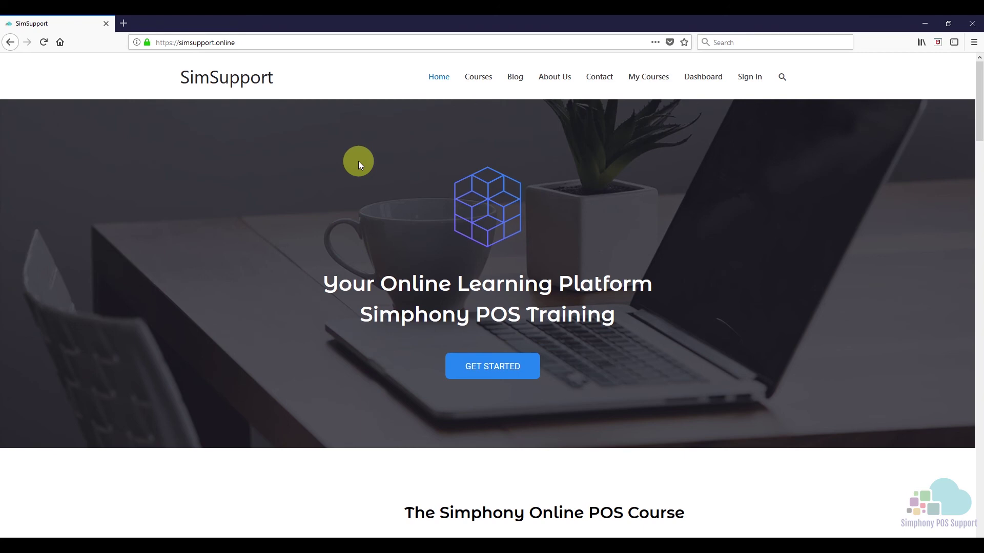
Switch to the SimSupport website in the browser and open the Simphony Boot Camp course from its courses page
{"action": "left_click", "coordinate": [482, 375]}
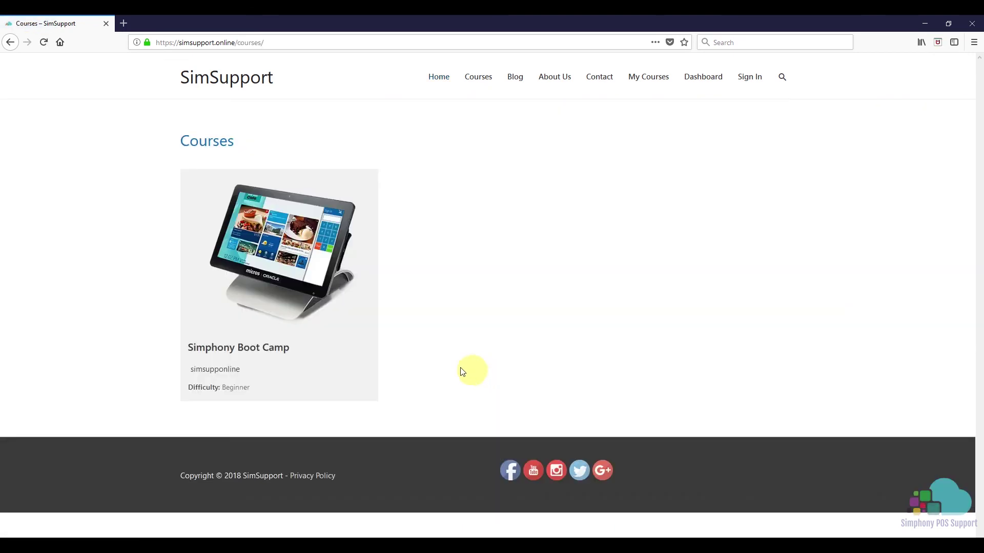
{"action": "left_click", "coordinate": [341, 324]}
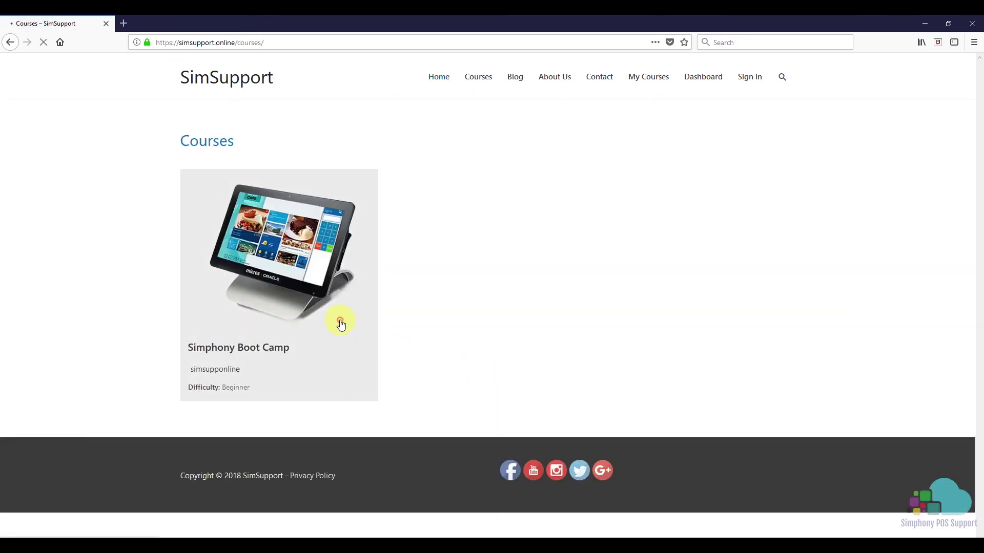